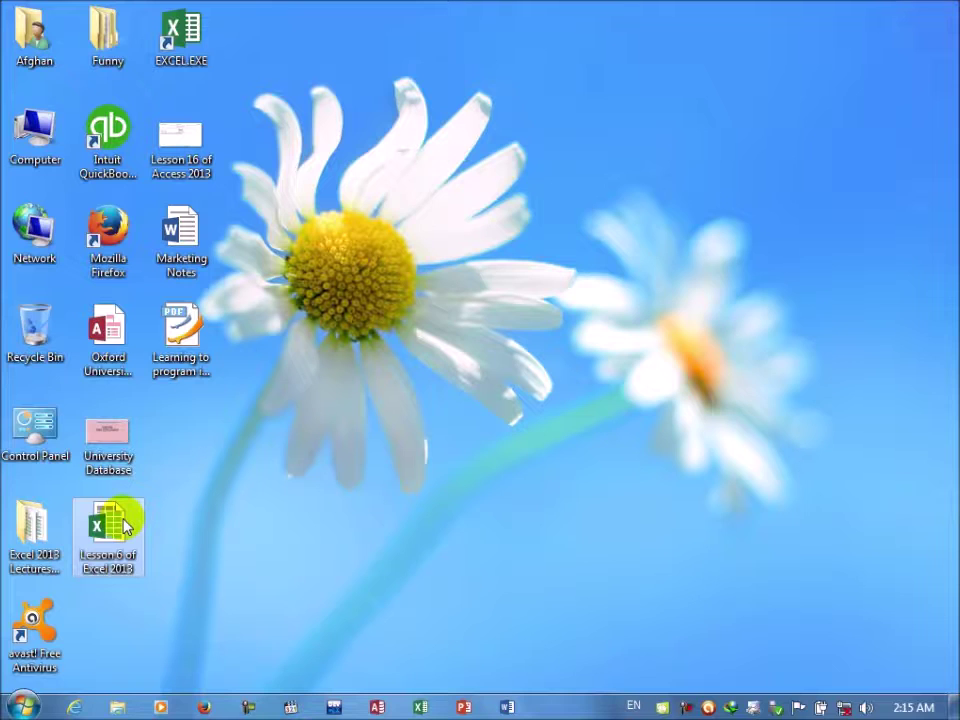
- Open the Lesson 6 of Excel 2013 workbook, read its notes on the Share, Export, Close and Account commands, and close it
double_click(125, 527)
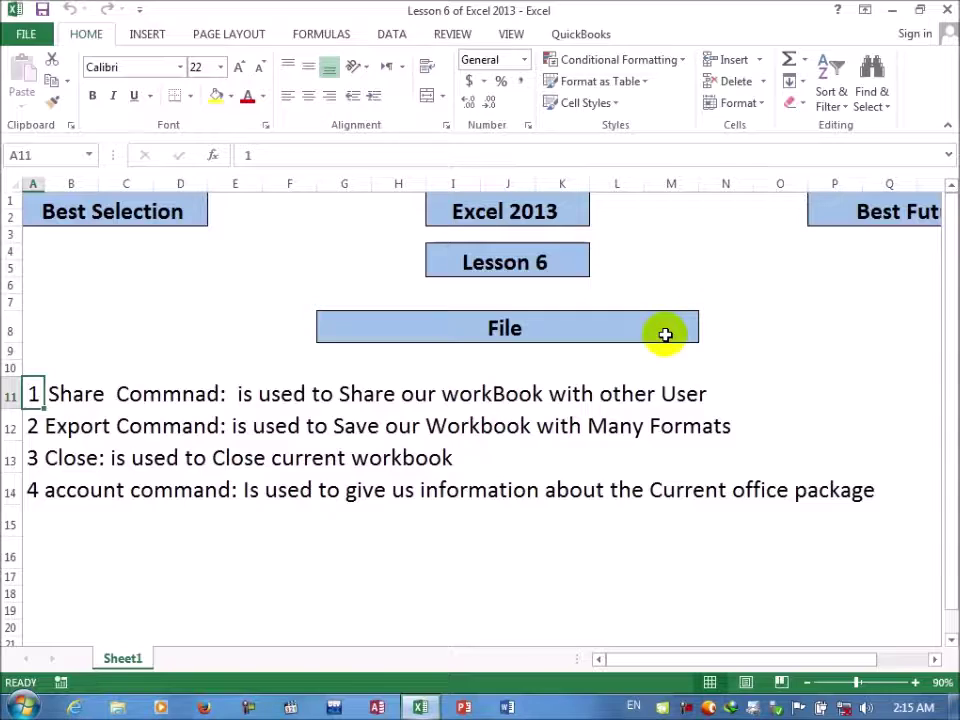
left_click(502, 262)
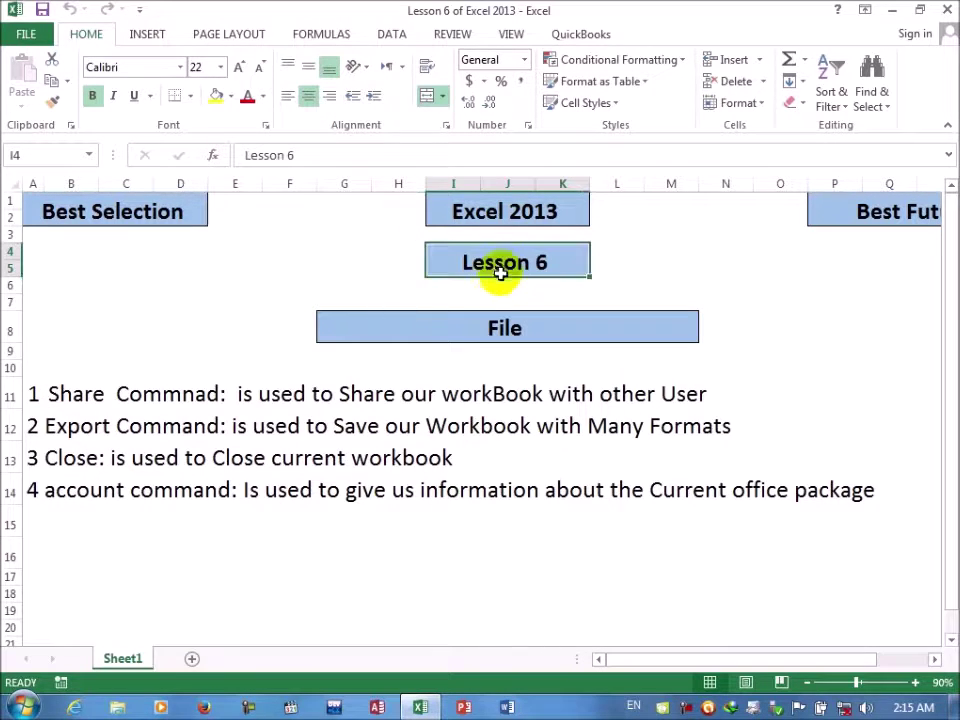
left_click(487, 322)
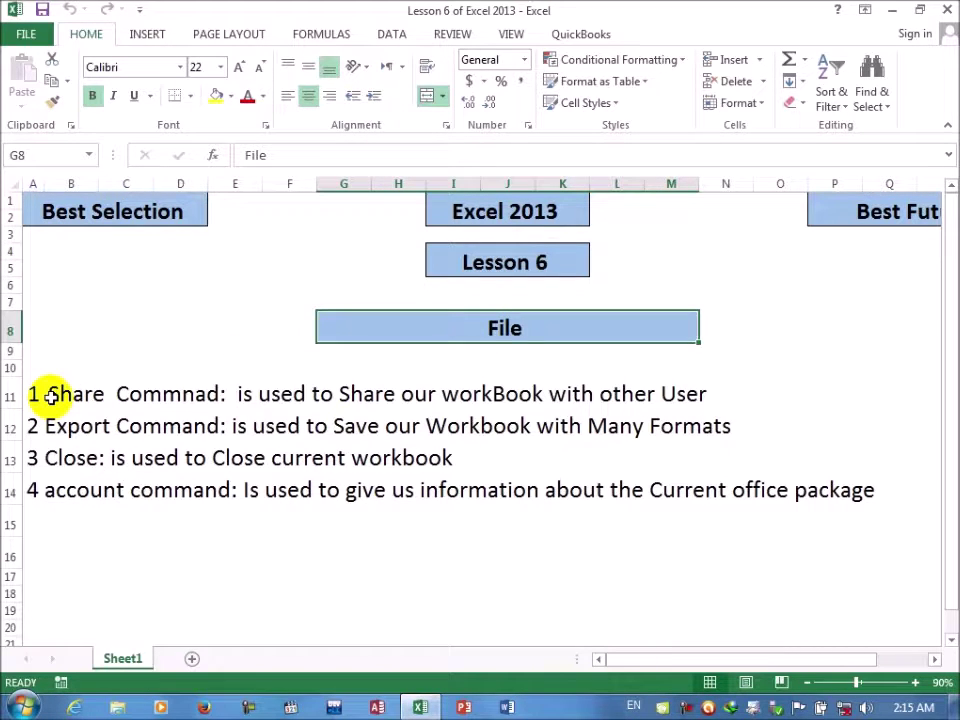
left_click(52, 396)
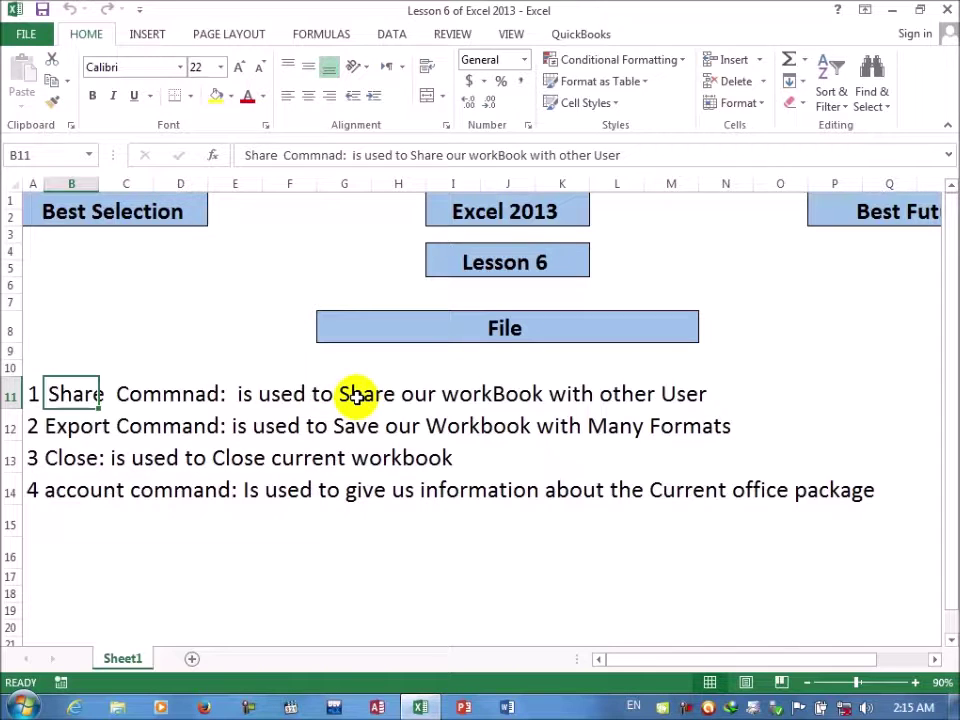
left_click(52, 427)
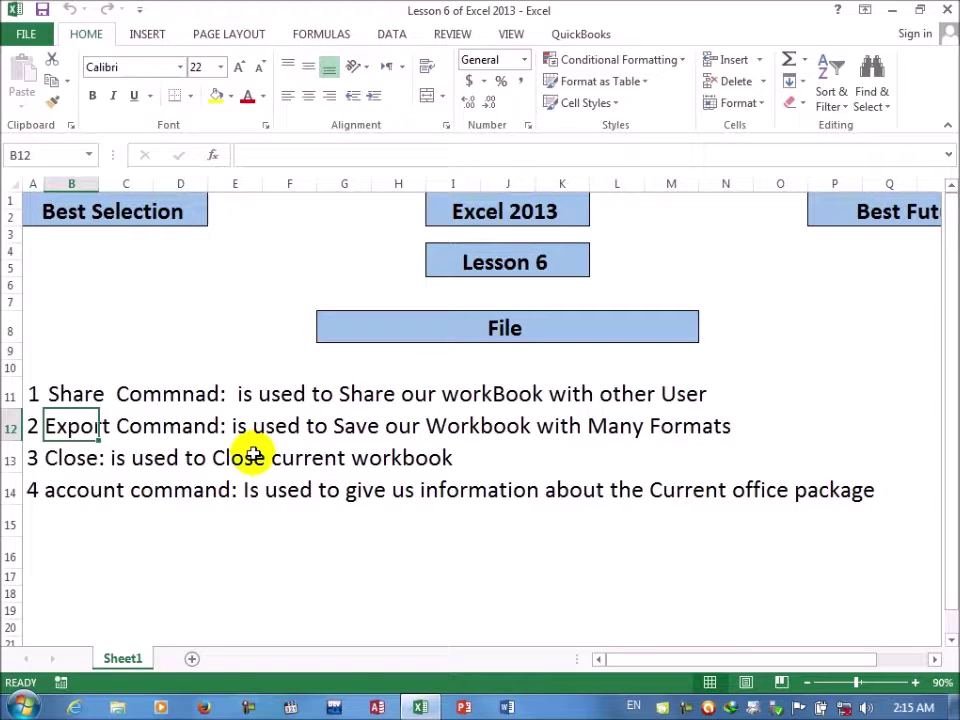
left_click(73, 464)
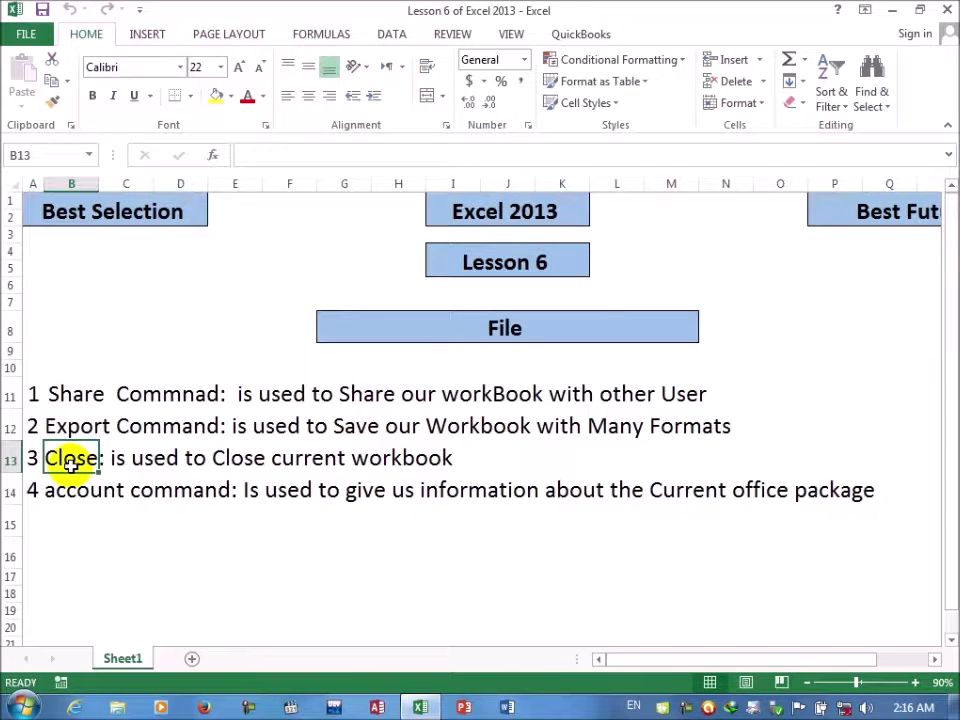
left_click(53, 494)
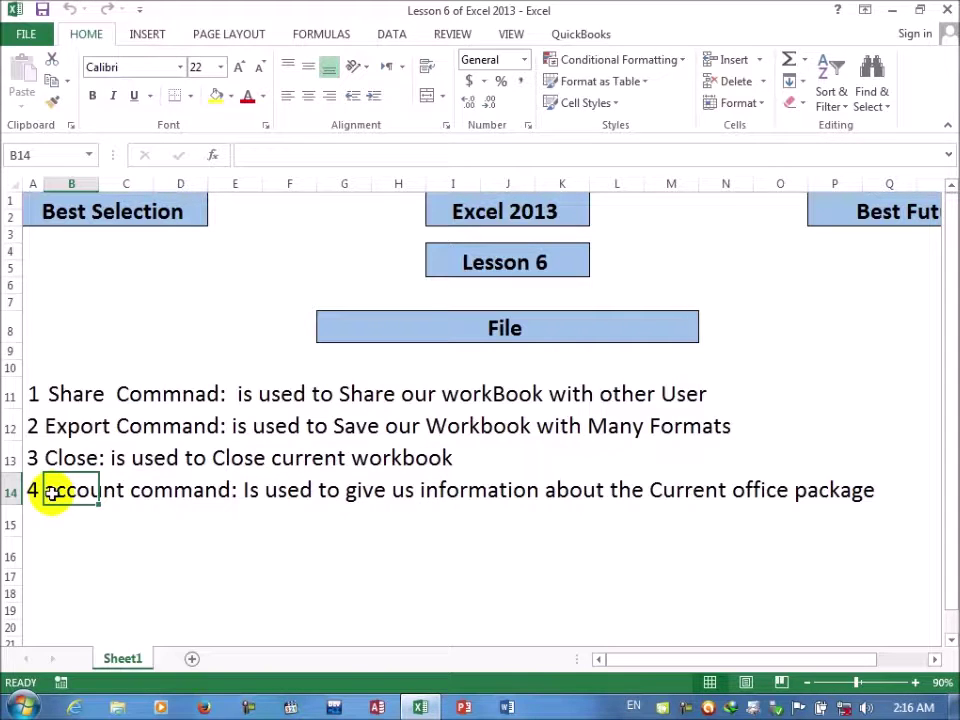
key("ctrl+w")
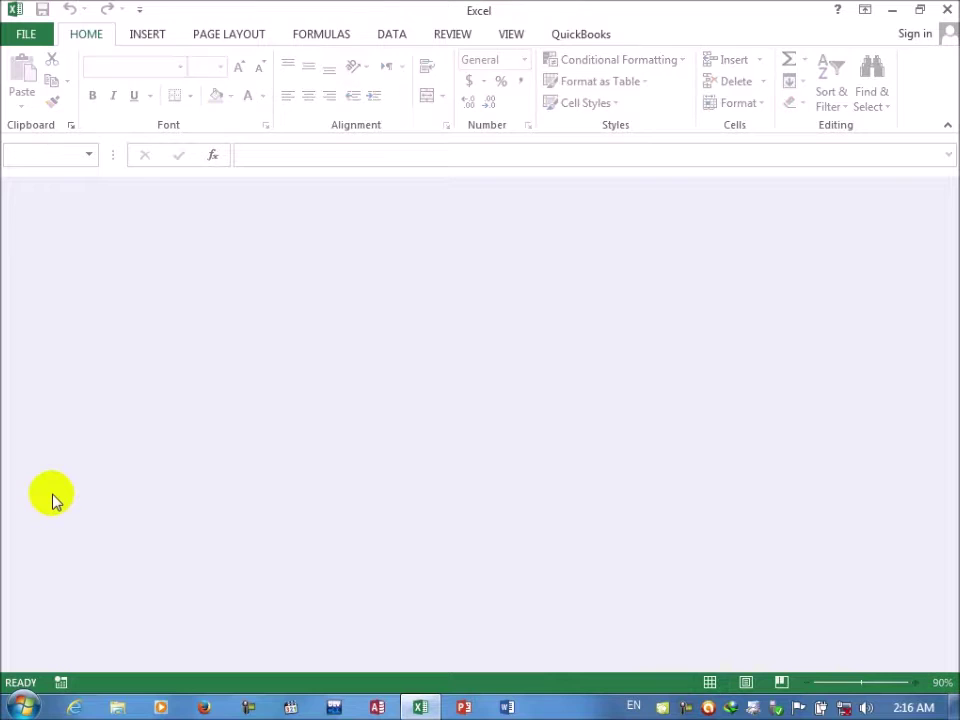
- Create a blank workbook and fill cells D2:N20 with the word "share"
key("ctrl+n")
left_click_drag(231, 222, 806, 572)
type("share")
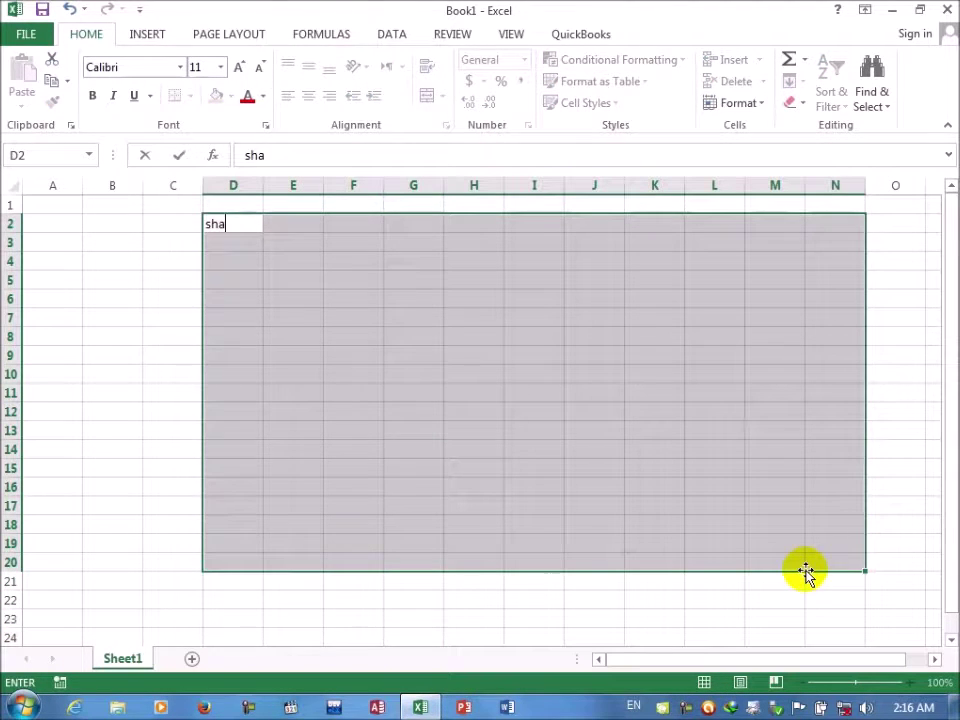
key("ctrl+Return")
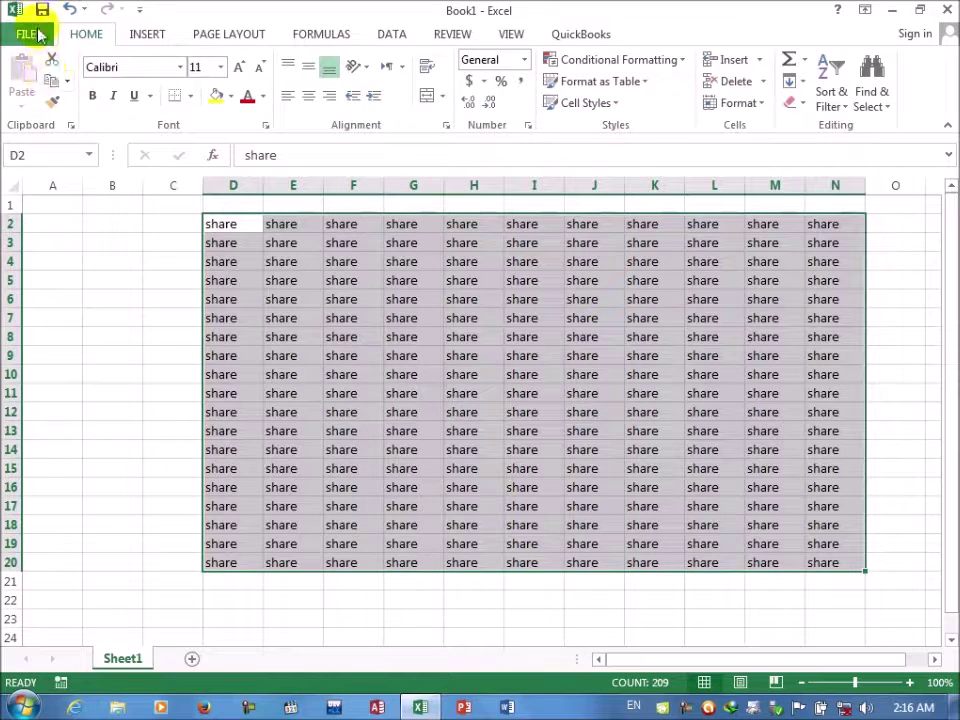
- View the workbook's Invite People sharing option and start SkyDrive Pro 2013 from the installed Microsoft Office 2013 programs
left_click(30, 33)
left_click(38, 298)
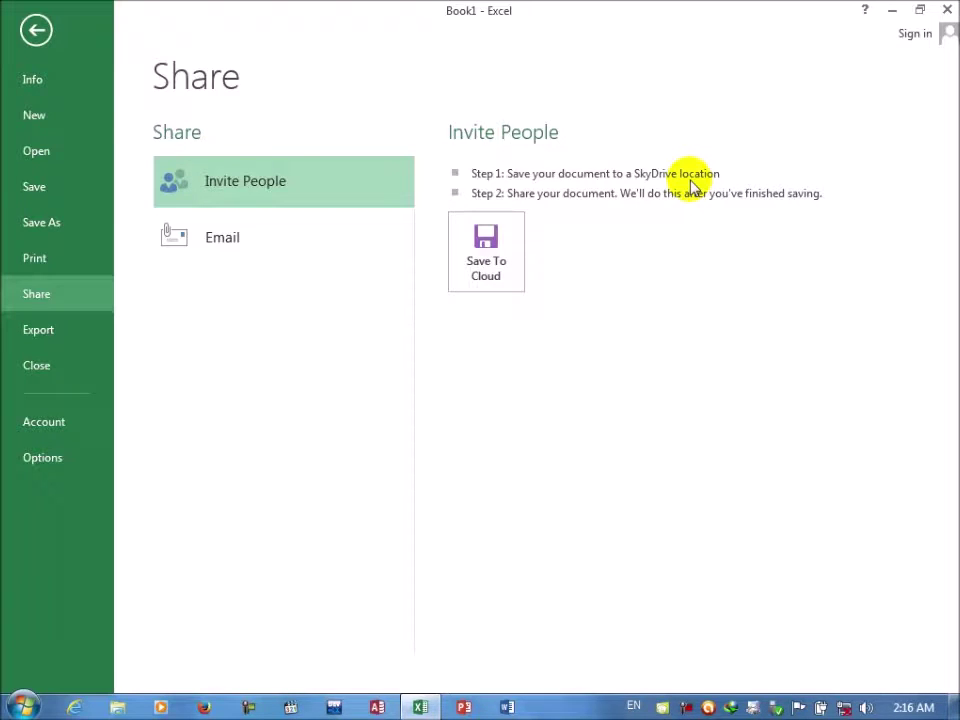
left_click(20, 708)
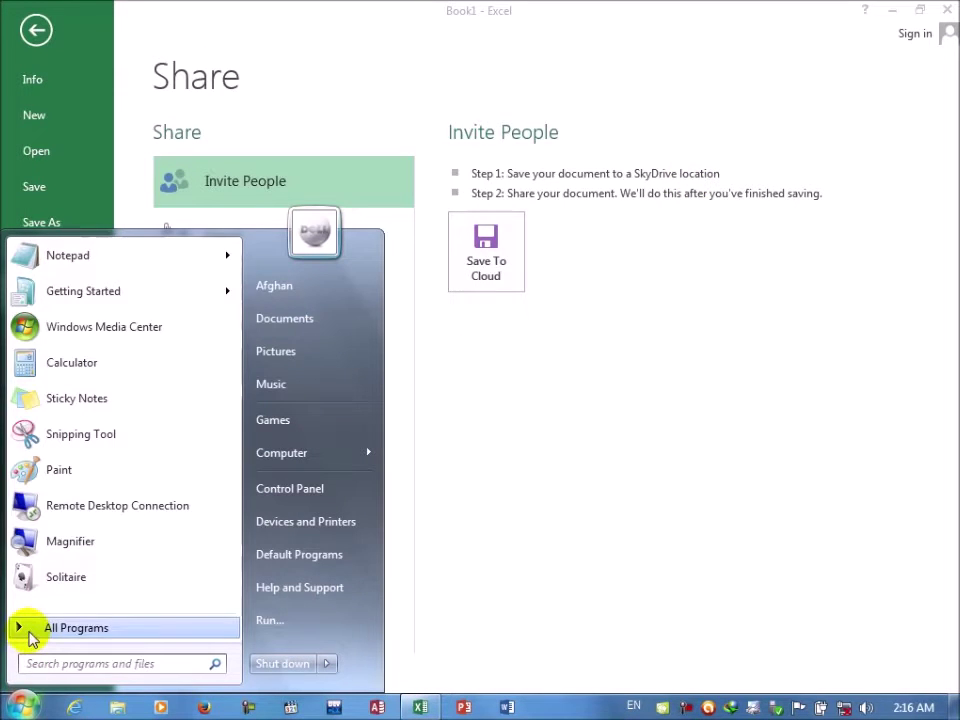
left_click(28, 630)
left_click_drag(236, 377, 233, 505)
left_click(118, 462)
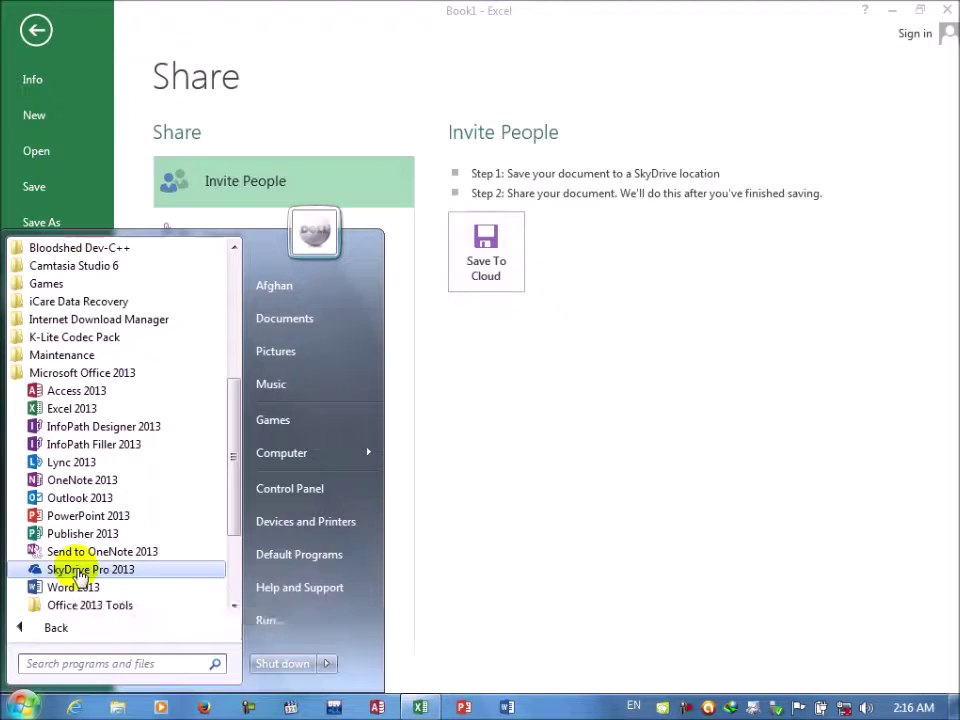
left_click(80, 575)
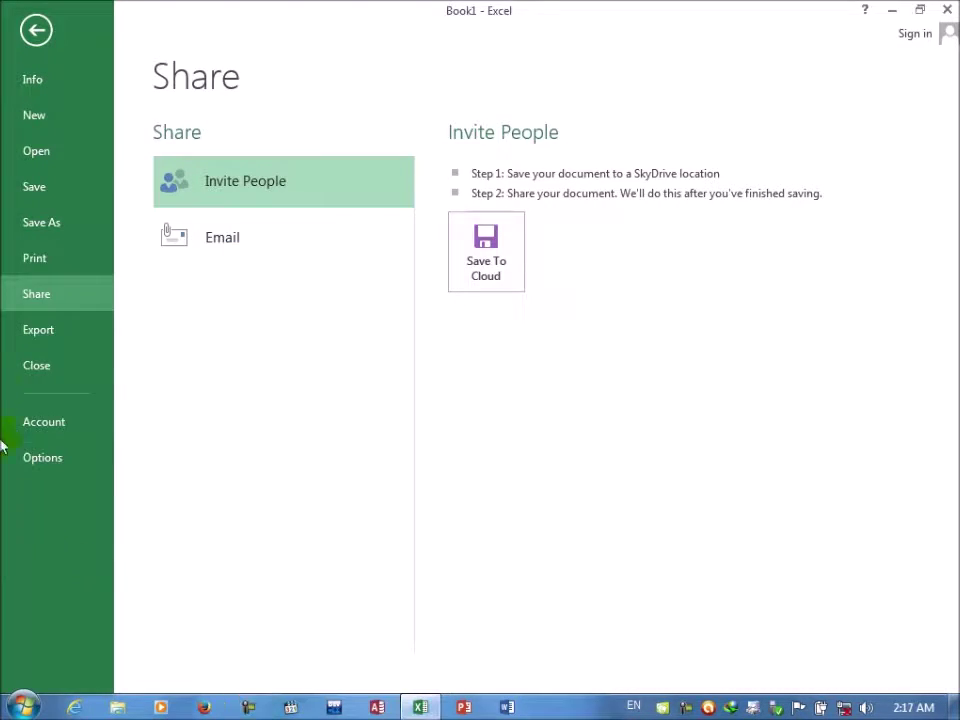
- Start the cloud-sharing save and save the workbook to the Desktop as an Excel Workbook named Share
left_click(485, 248)
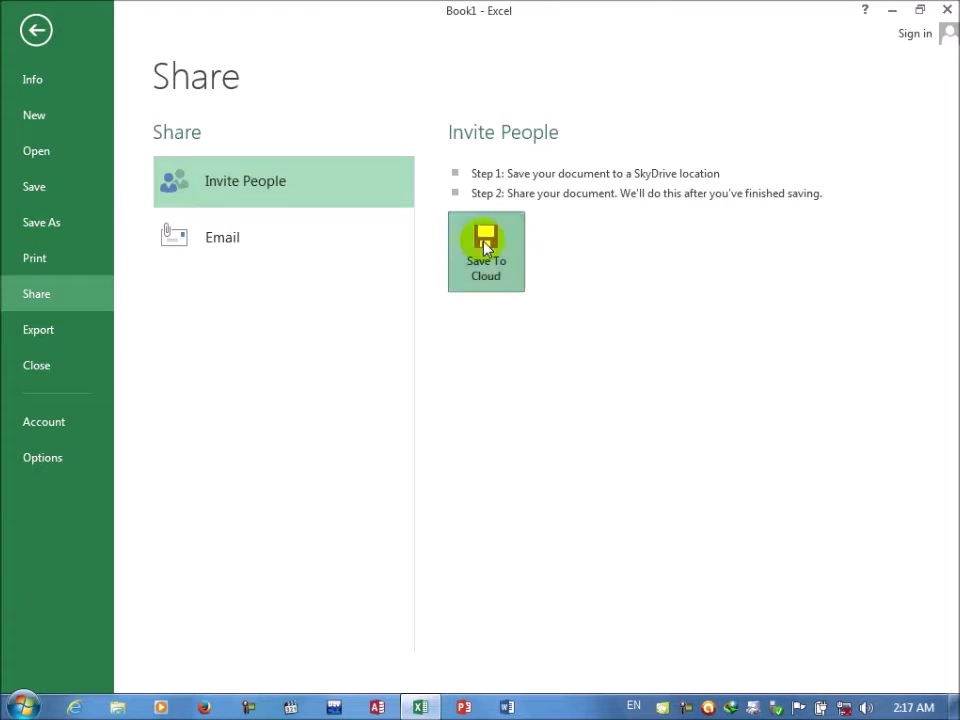
left_click(510, 196)
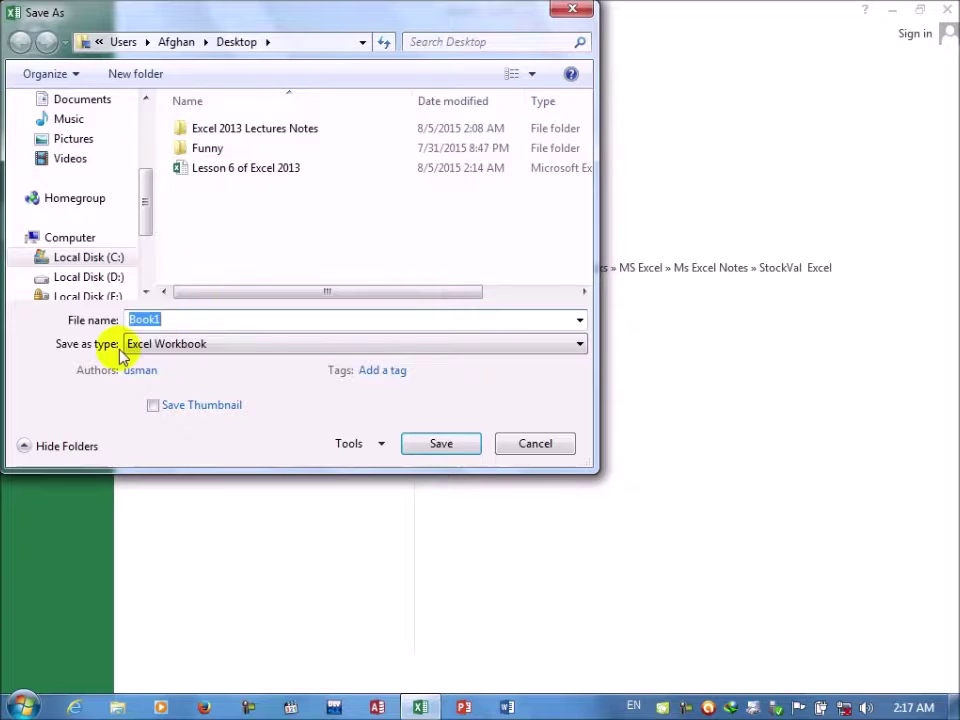
key("BackSpace")
type("Share")
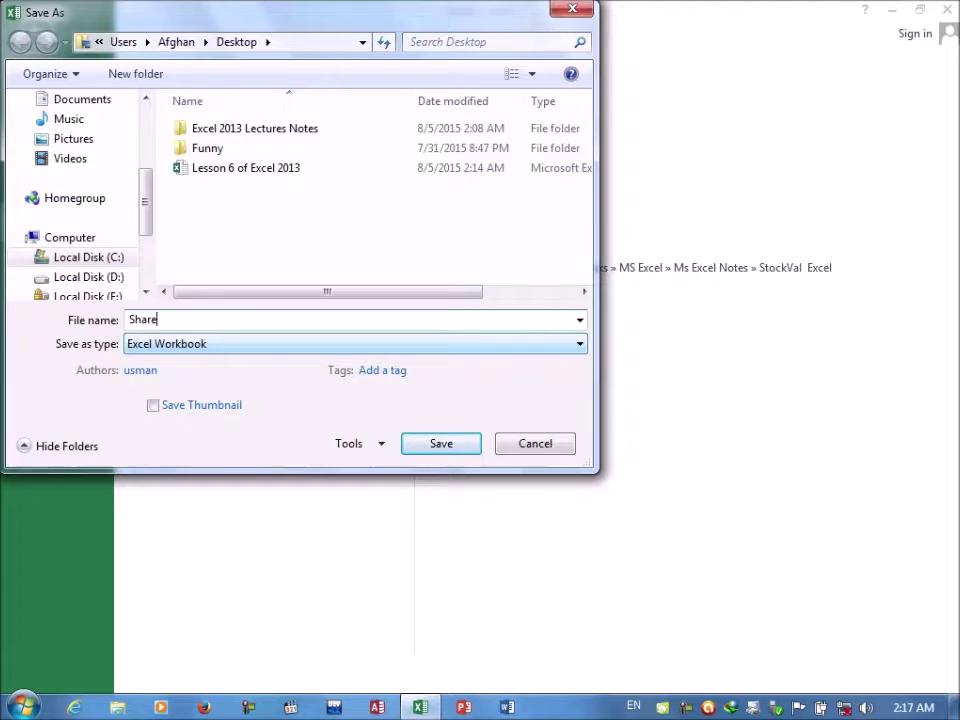
key("Return")
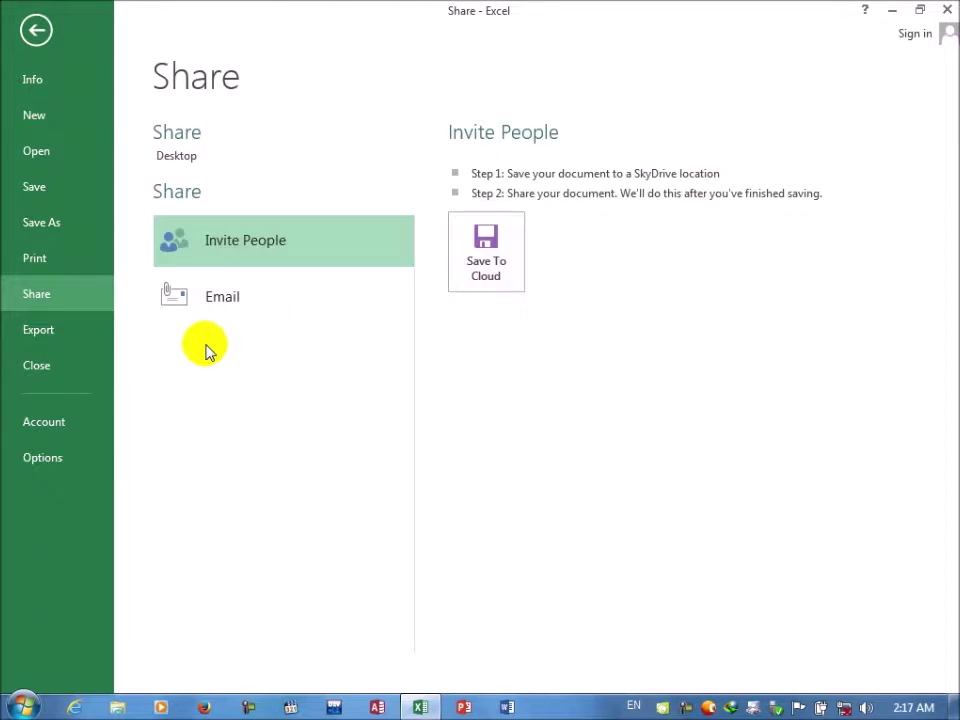
- Try to send the workbook as an e-mail attachment and dismiss the resulting messages
left_click(230, 312)
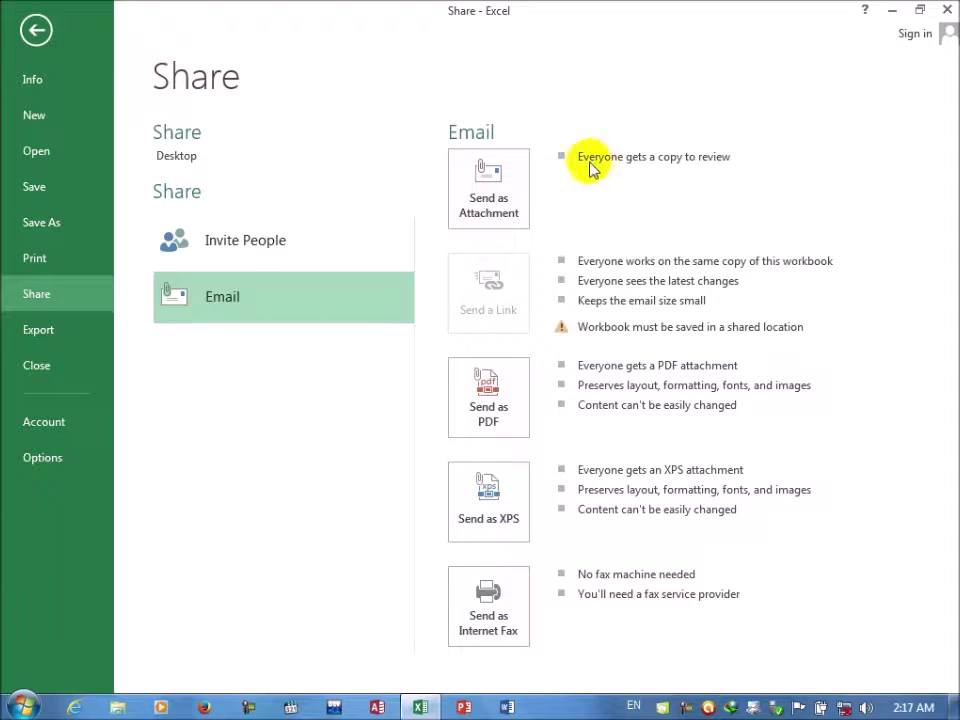
left_click(472, 193)
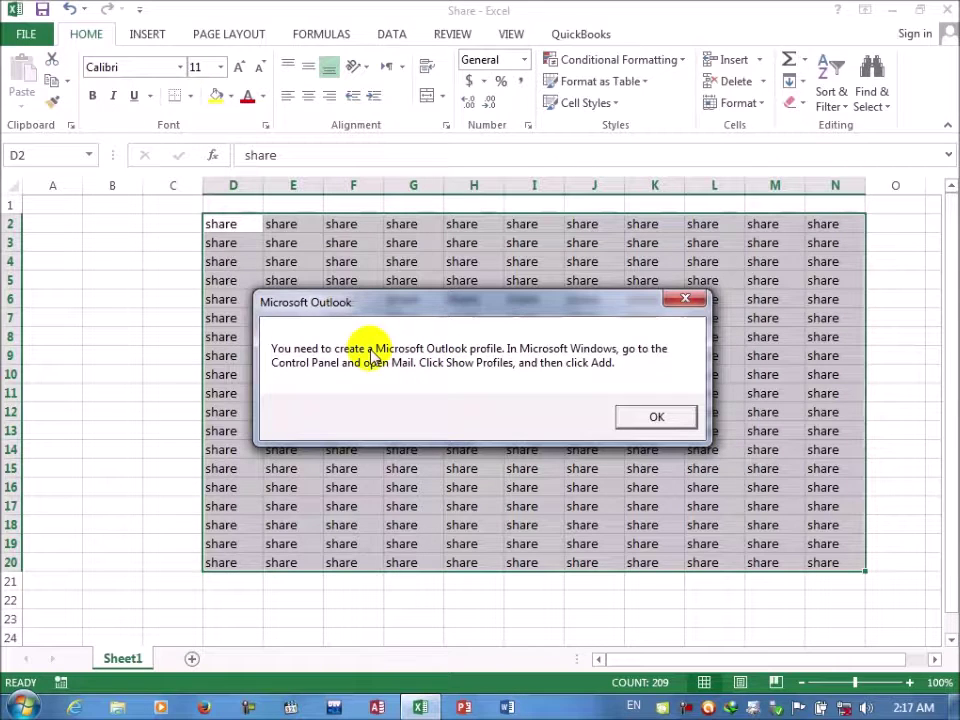
left_click(672, 420)
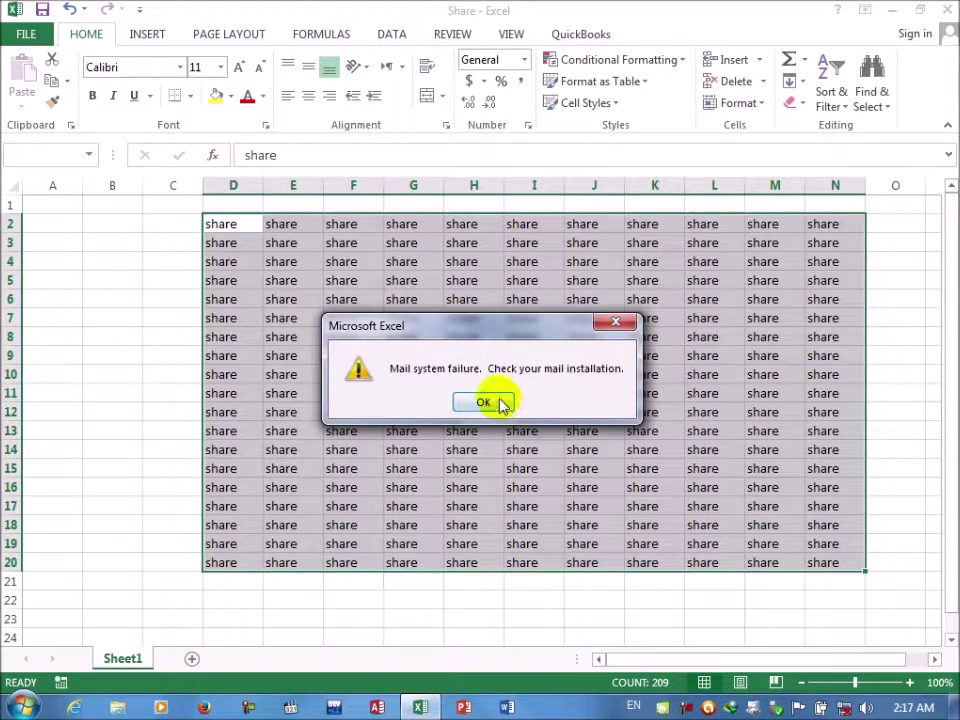
left_click(498, 403)
- Try to e-mail the workbook as a PDF and dismiss the resulting messages
left_click(24, 34)
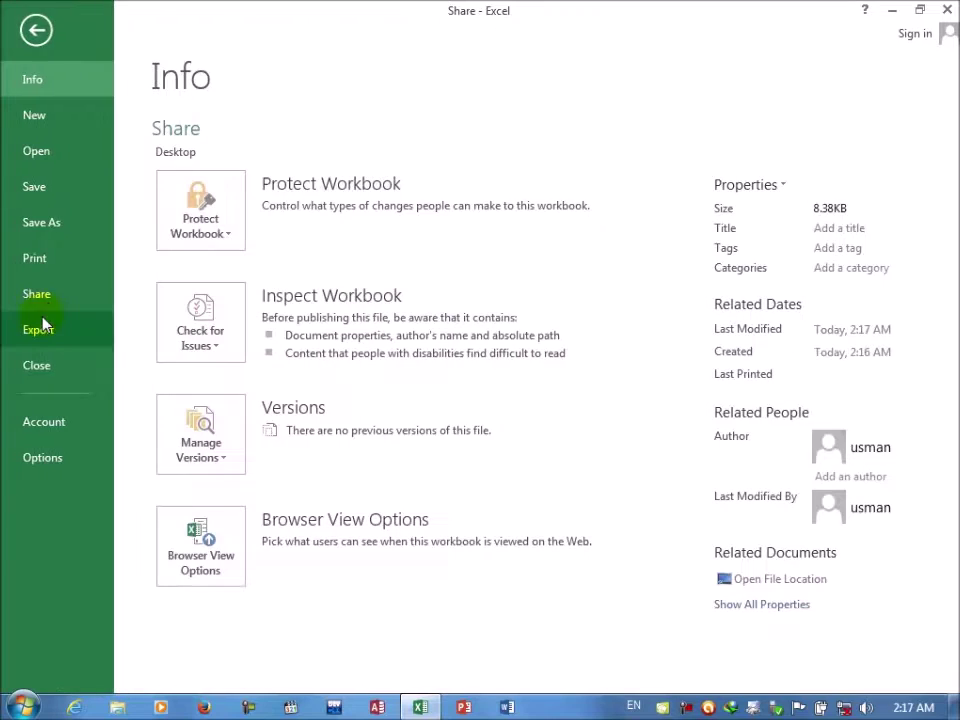
left_click(33, 296)
left_click(199, 299)
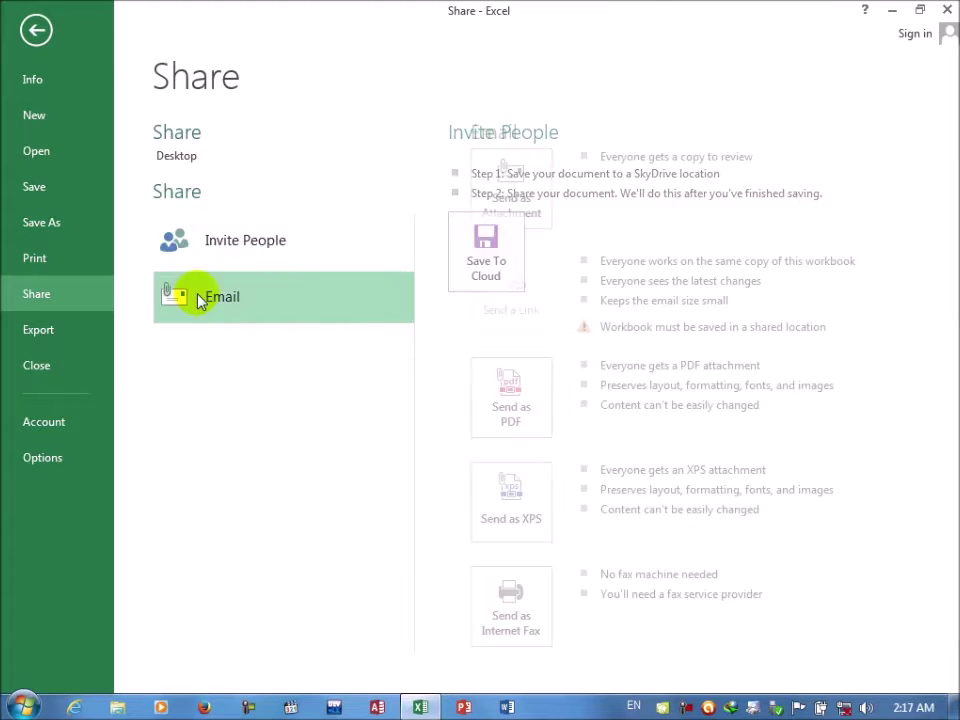
left_click(488, 410)
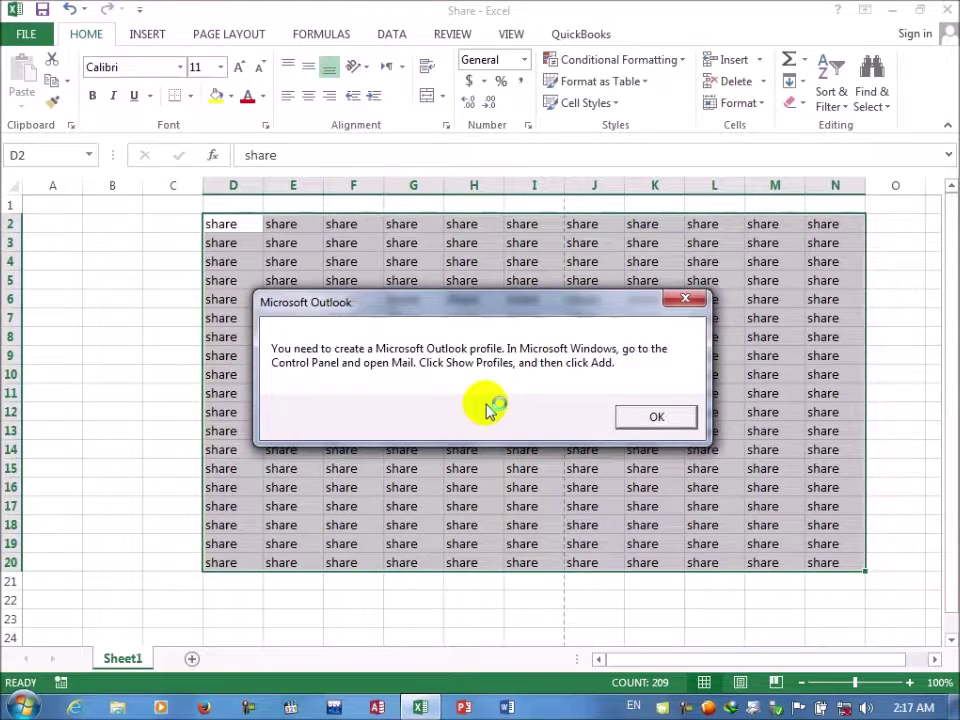
left_click(656, 415)
left_click(485, 400)
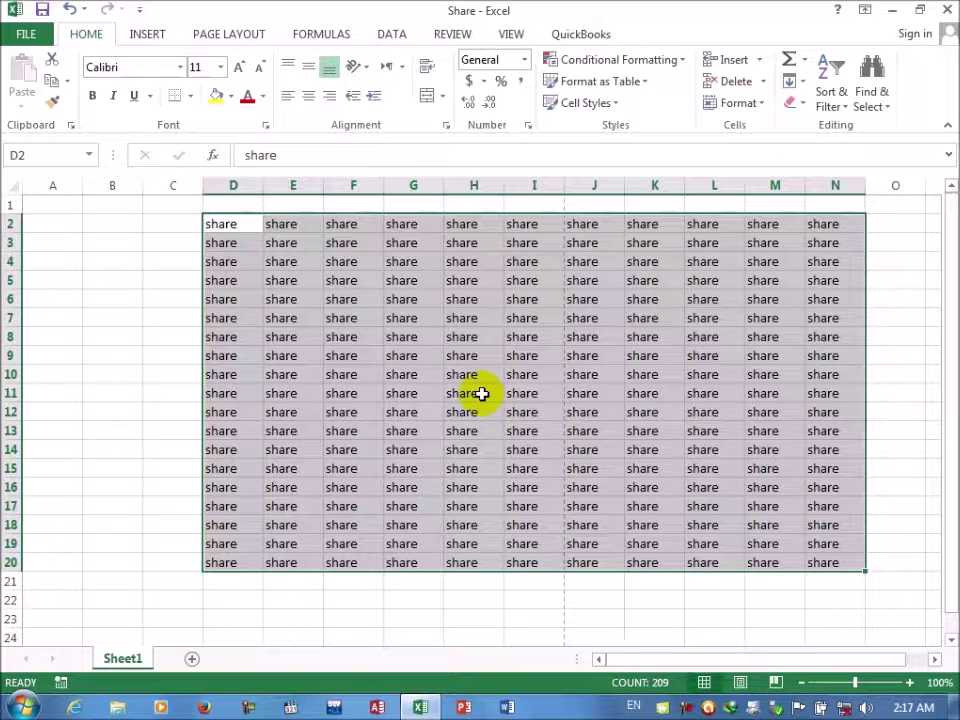
key("super+d")
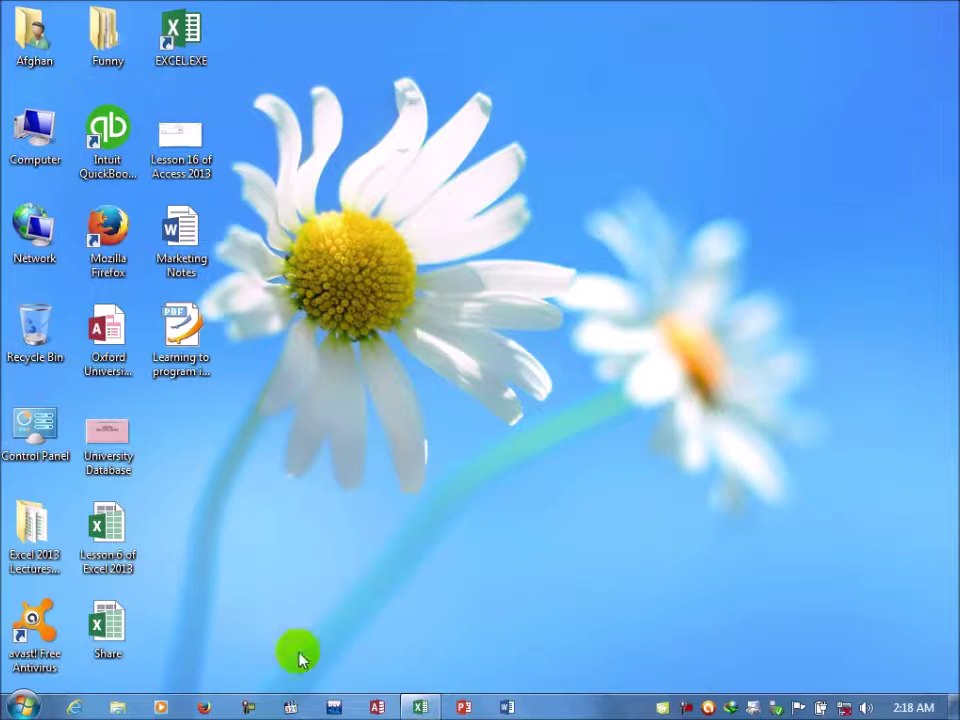
left_click(427, 708)
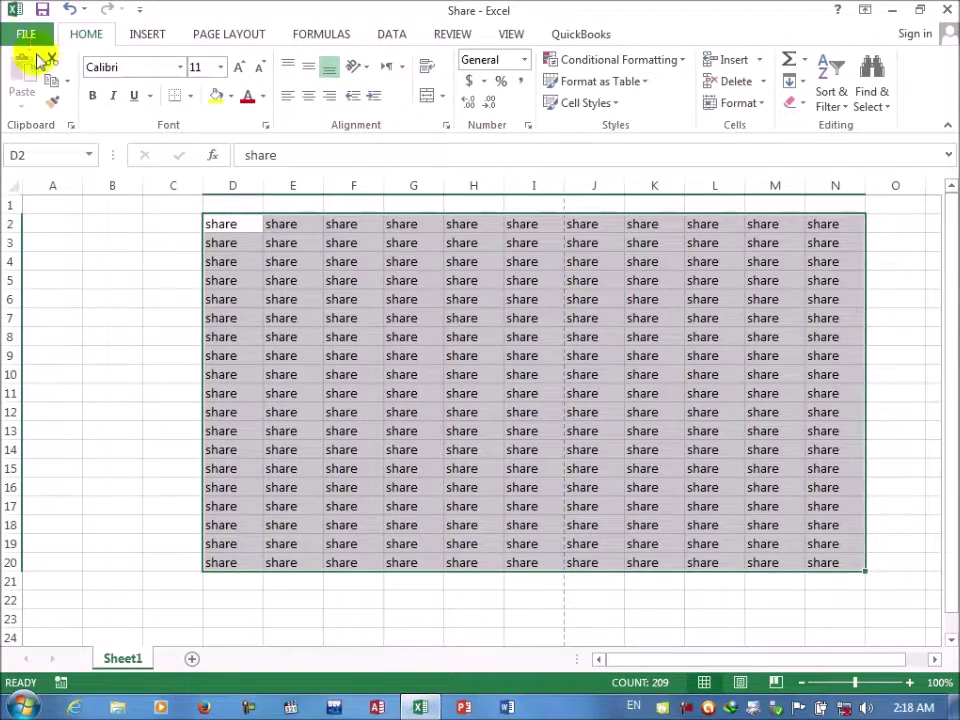
- View the workbook's e-mail sharing options, including sending as XPS, and open the XPS Viewer program briefly before closing it
left_click(26, 32)
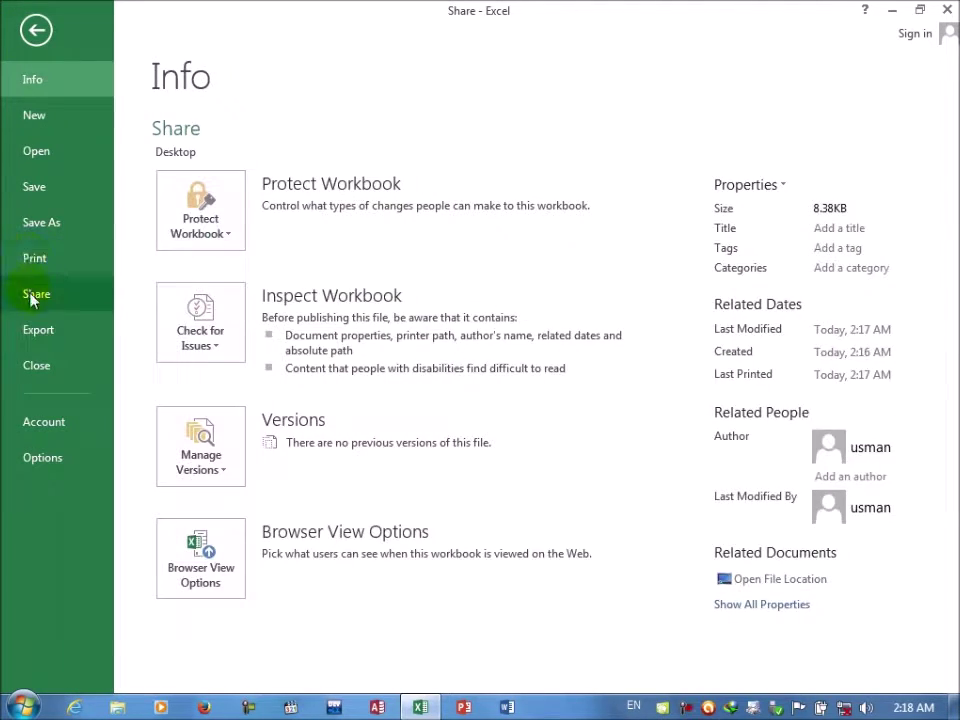
left_click(30, 293)
left_click(248, 300)
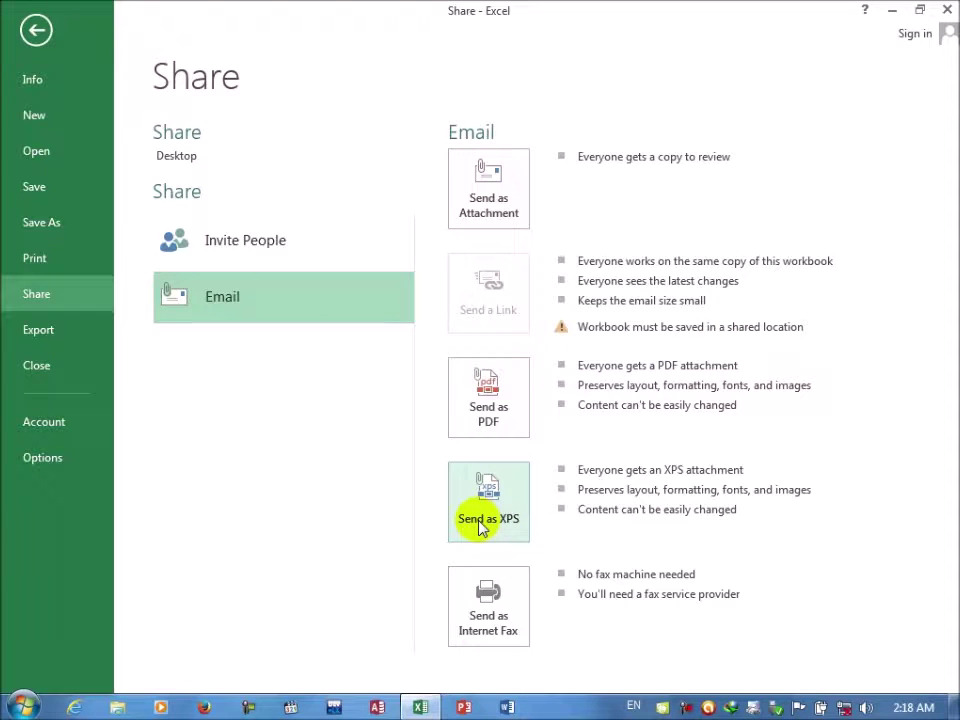
left_click(19, 705)
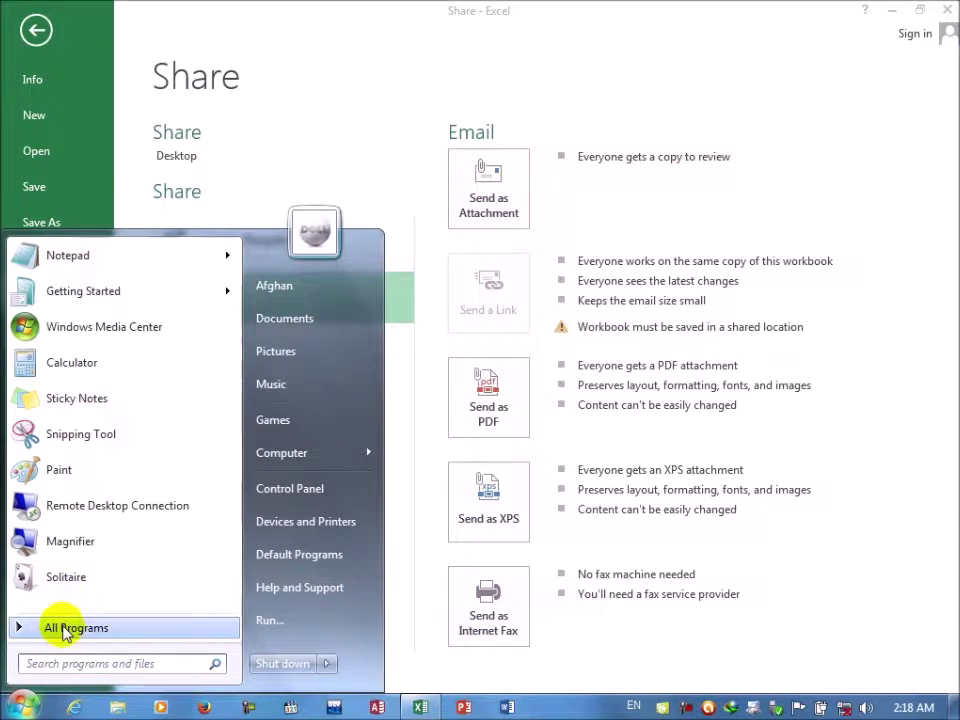
left_click(63, 628)
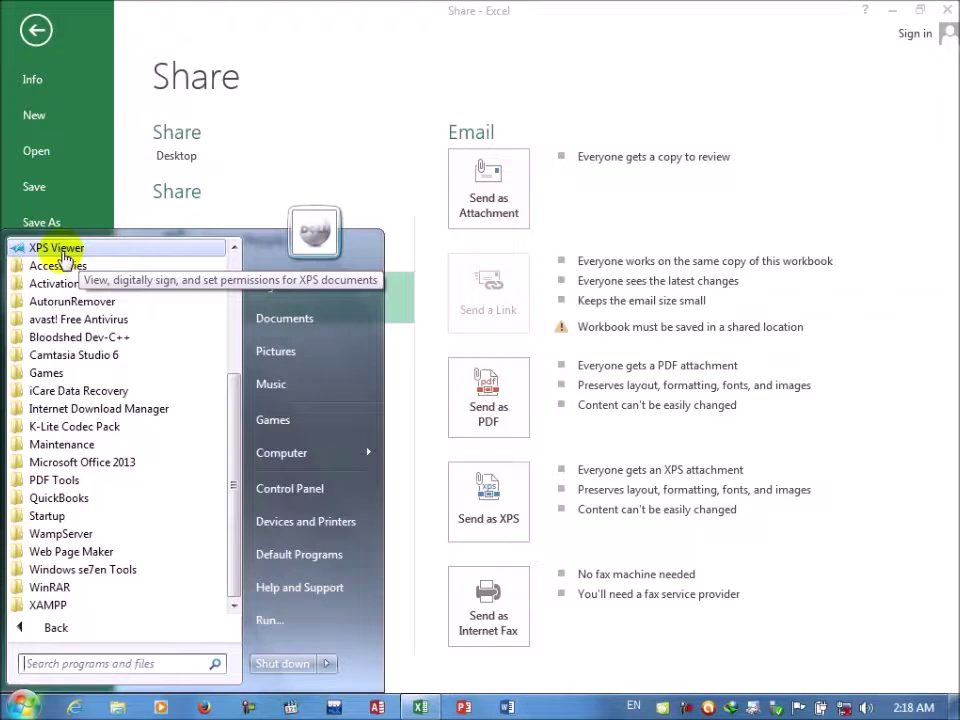
left_click(63, 256)
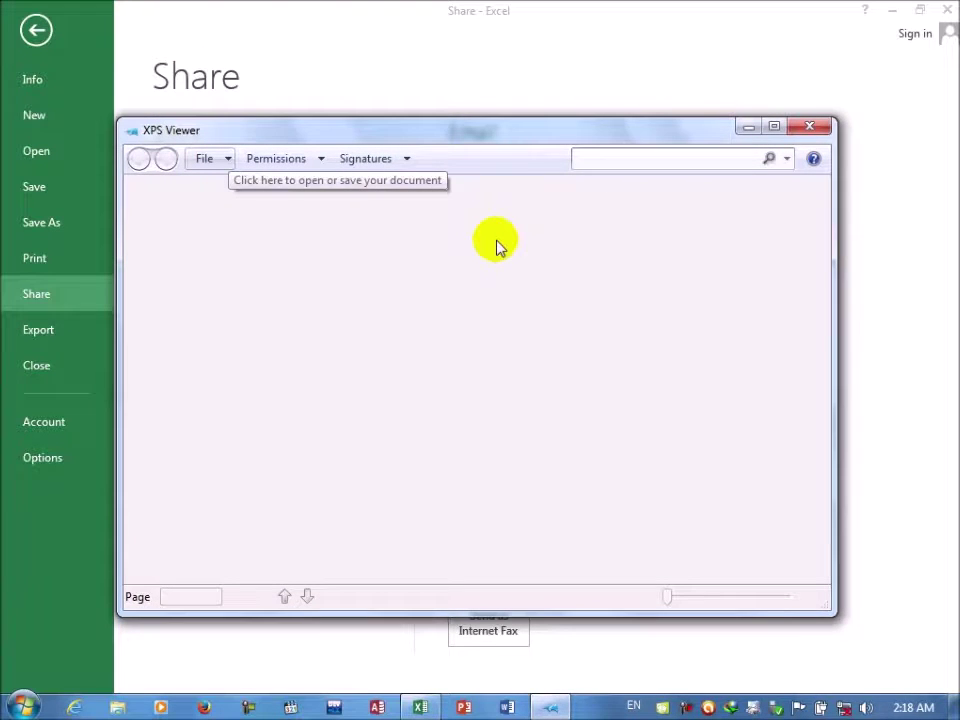
left_click(801, 127)
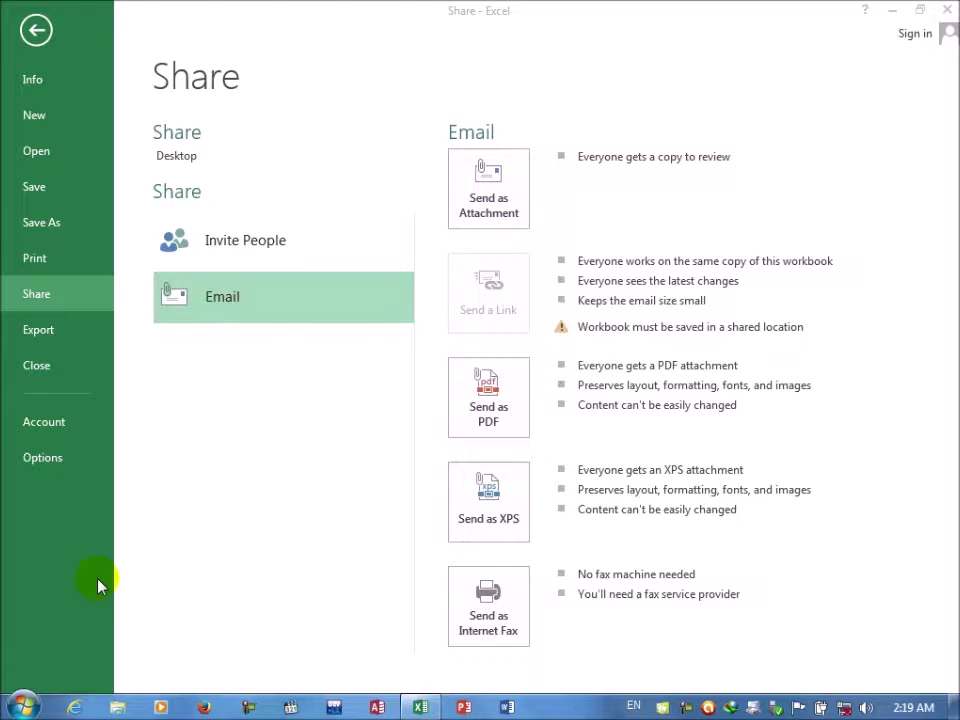
- Export the workbook as a PDF document named Share, published to the Desktop
left_click(33, 343)
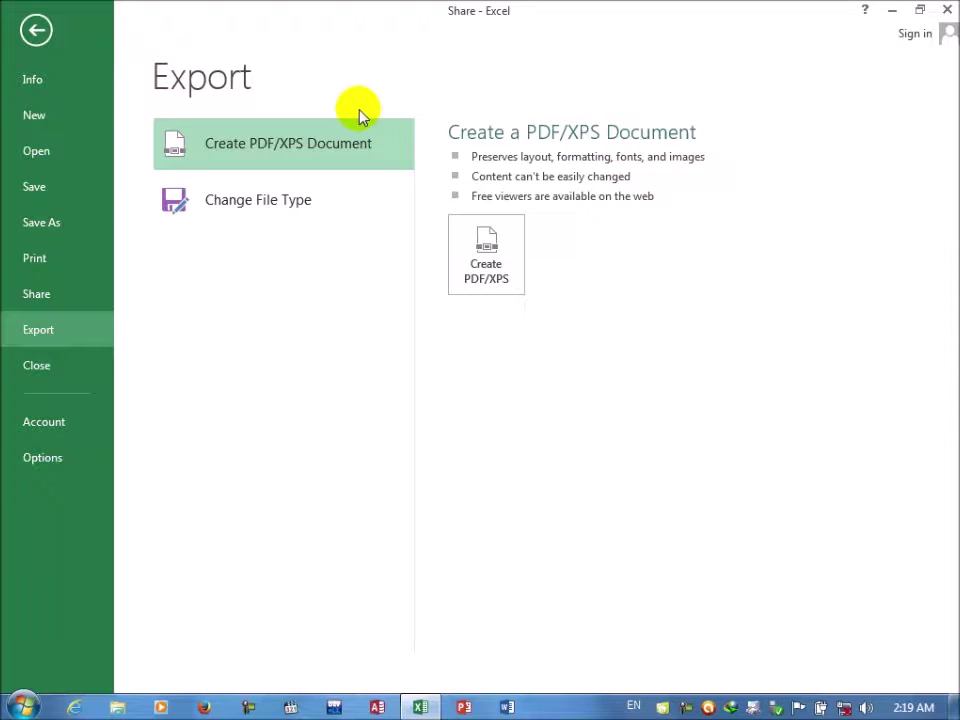
left_click(488, 270)
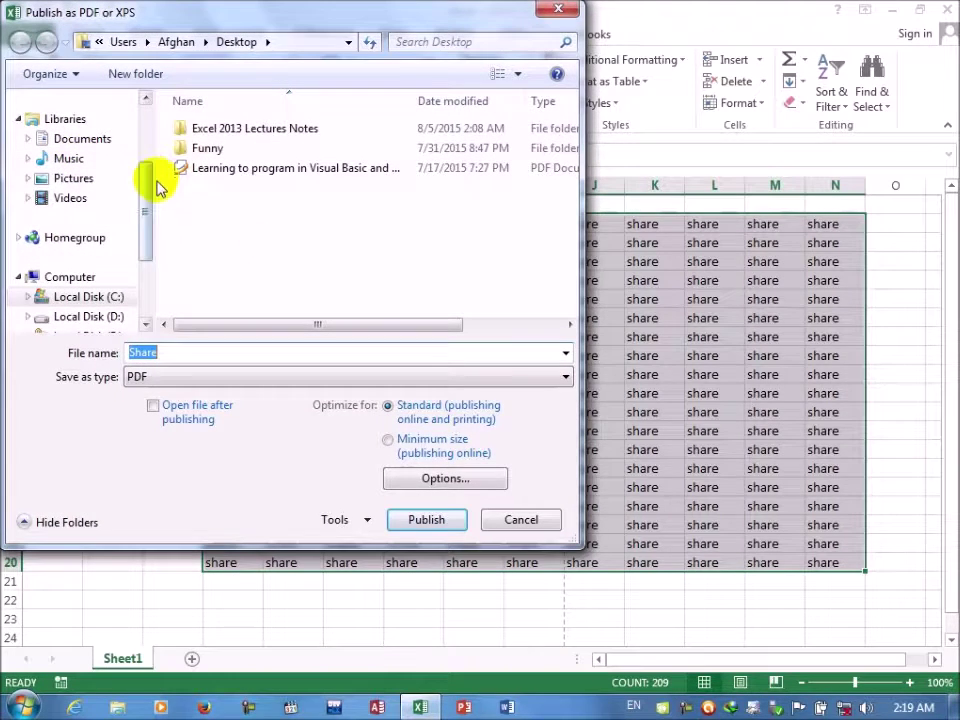
left_click_drag(143, 182, 142, 107)
left_click(100, 172)
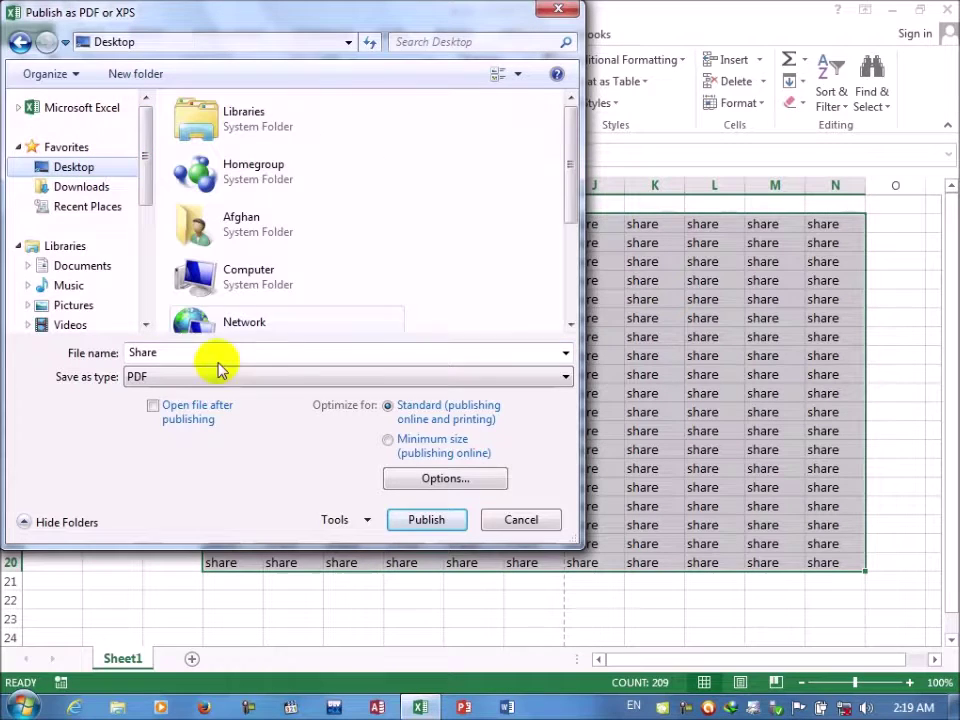
double_click(180, 356)
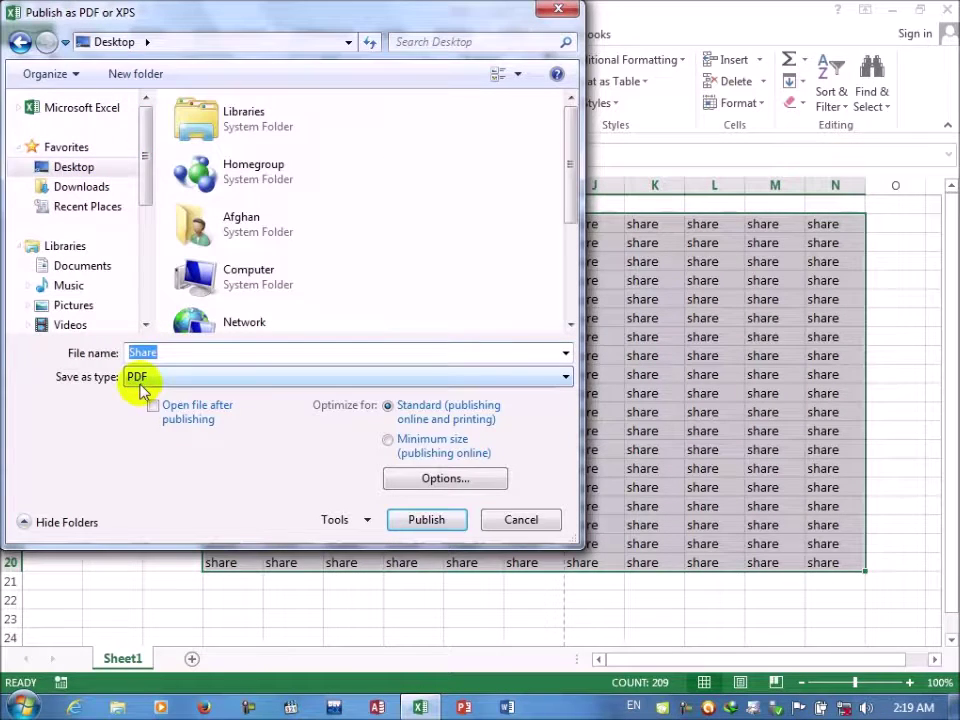
left_click(430, 521)
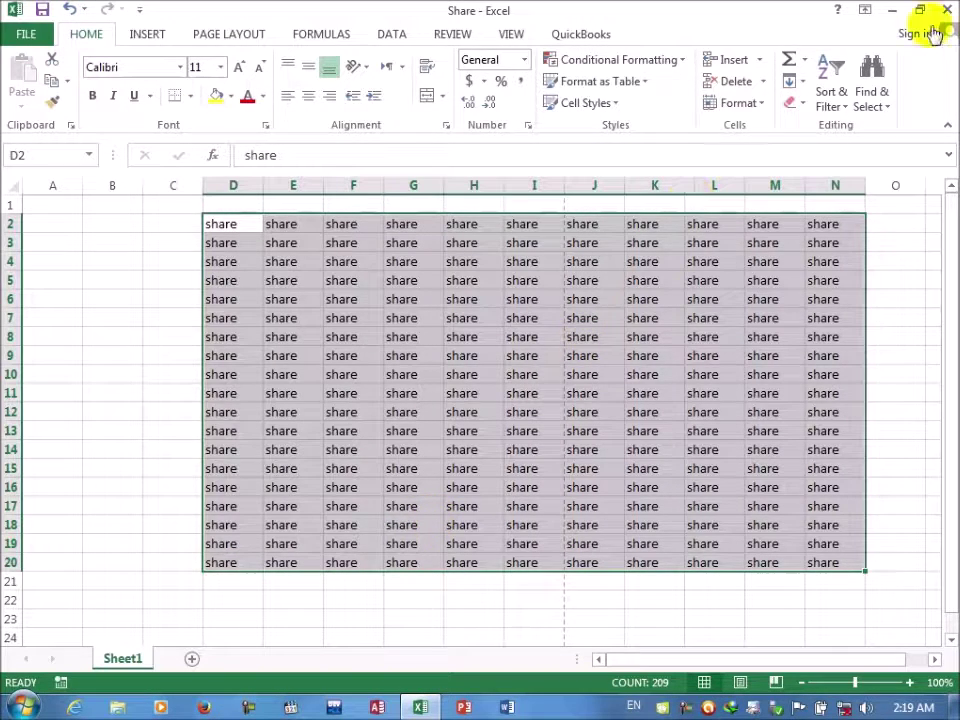
- Open the exported Share PDF from the Desktop to check its contents, close it and return to the workbook
left_click(893, 12)
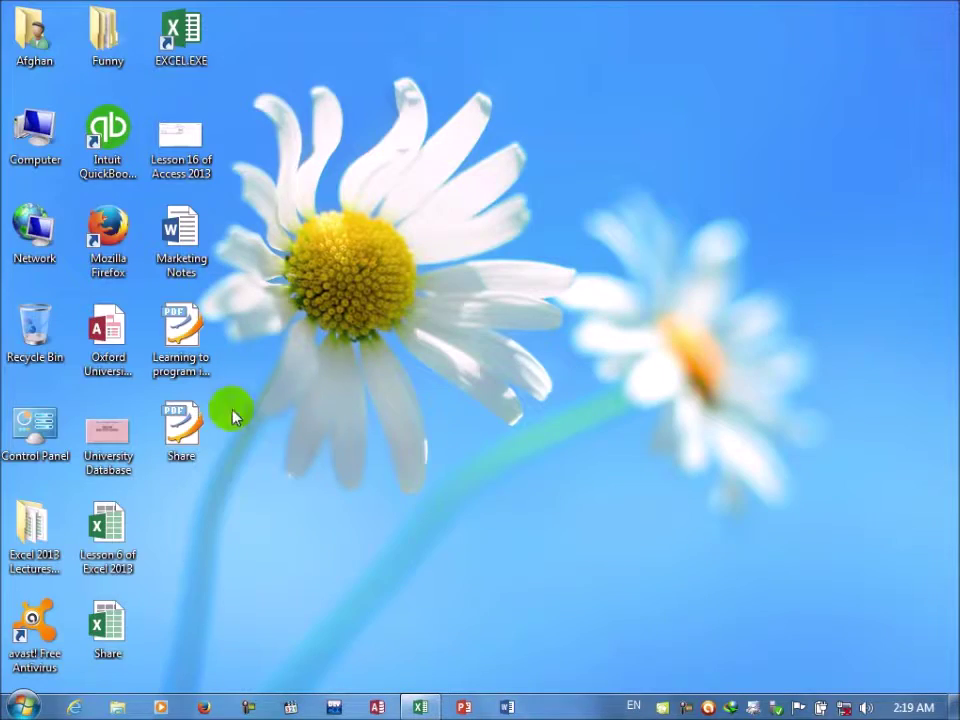
double_click(181, 430)
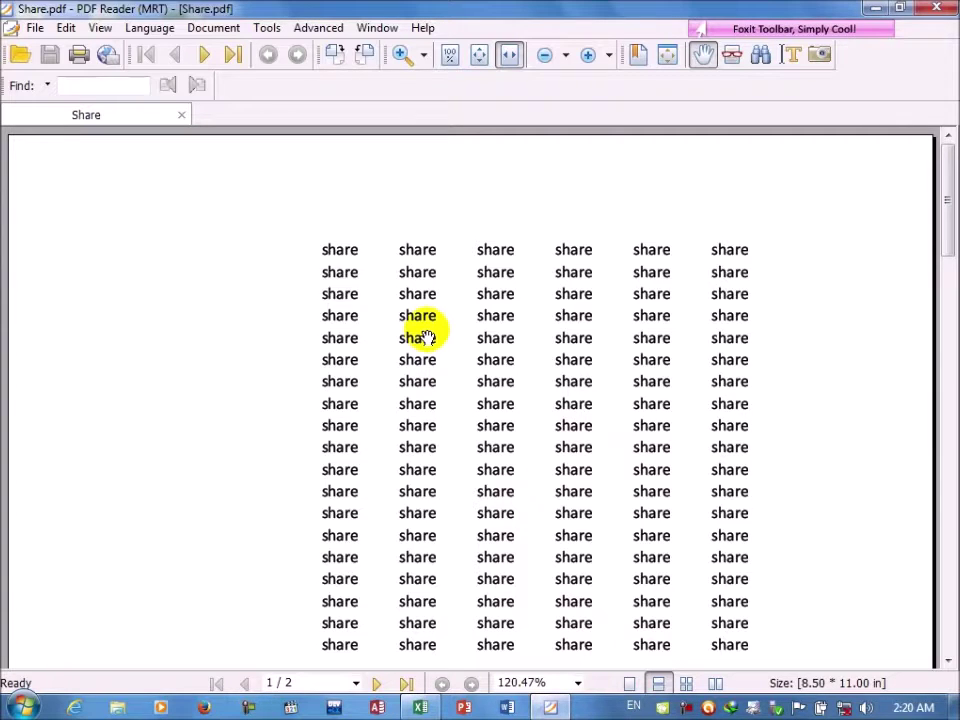
left_click(936, 8)
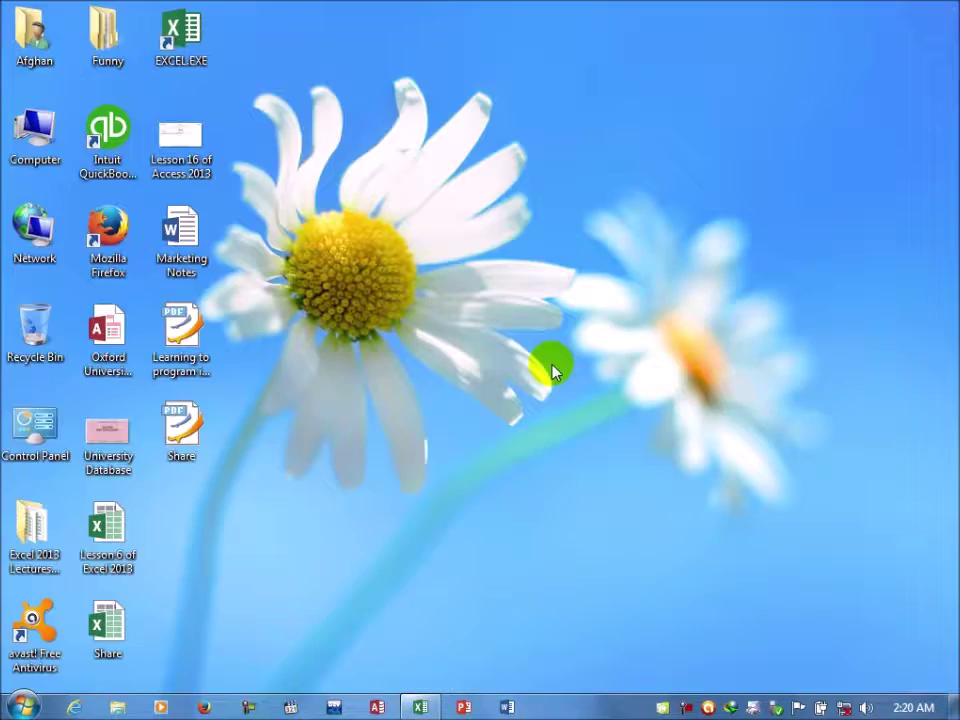
left_click(421, 707)
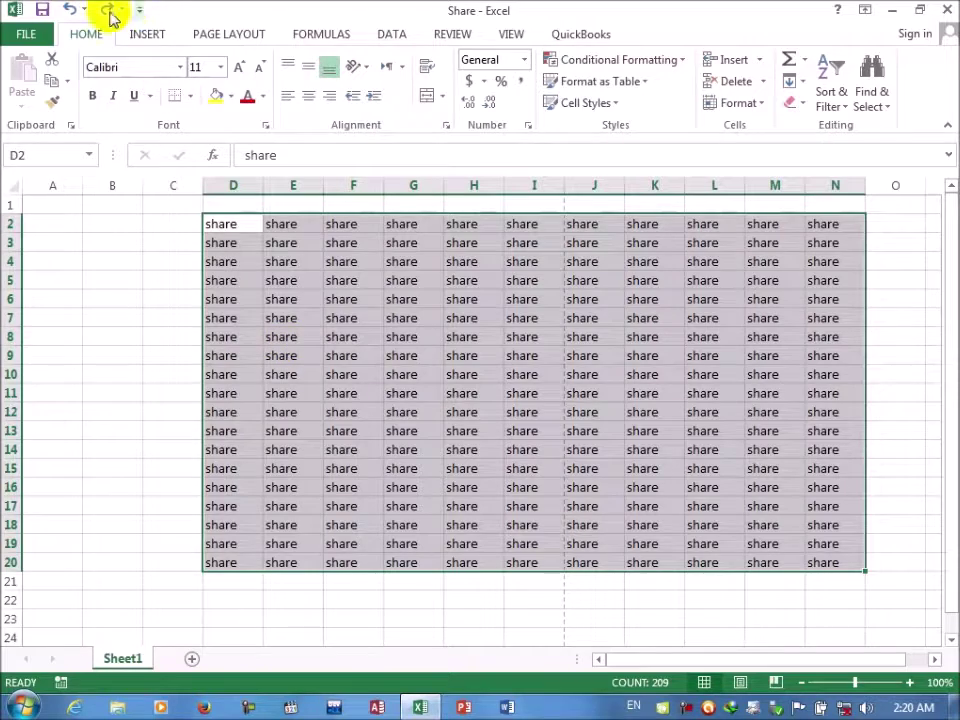
- Examine the file types offered for exporting the workbook, from Workbook and Excel 97-2003 to CSV, Formatted Text and Save as Another File Type
left_click(30, 38)
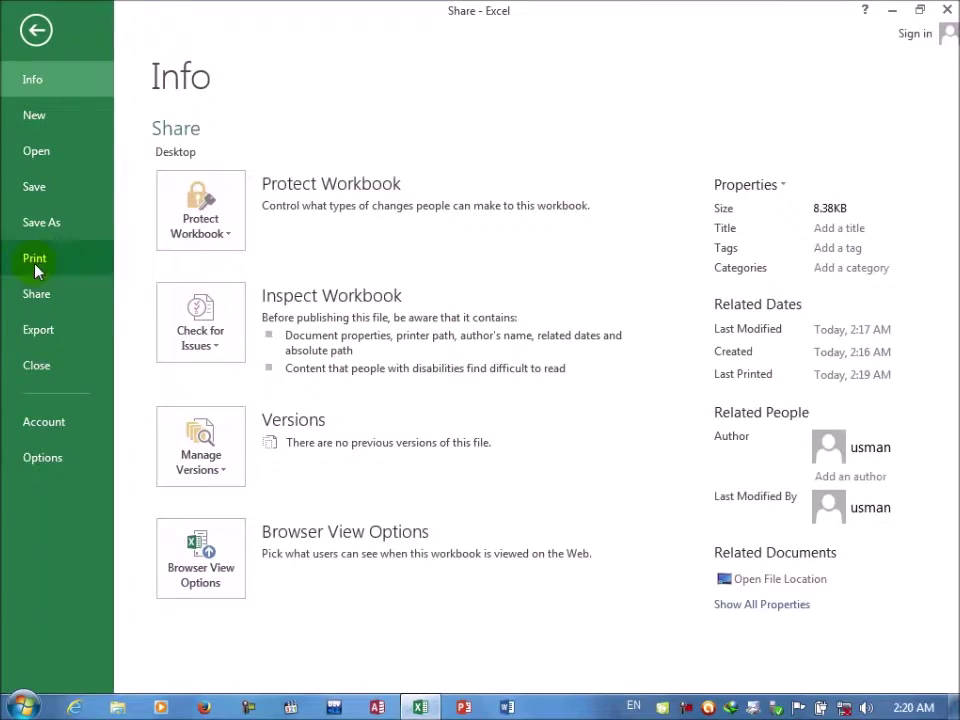
left_click(30, 332)
left_click(257, 208)
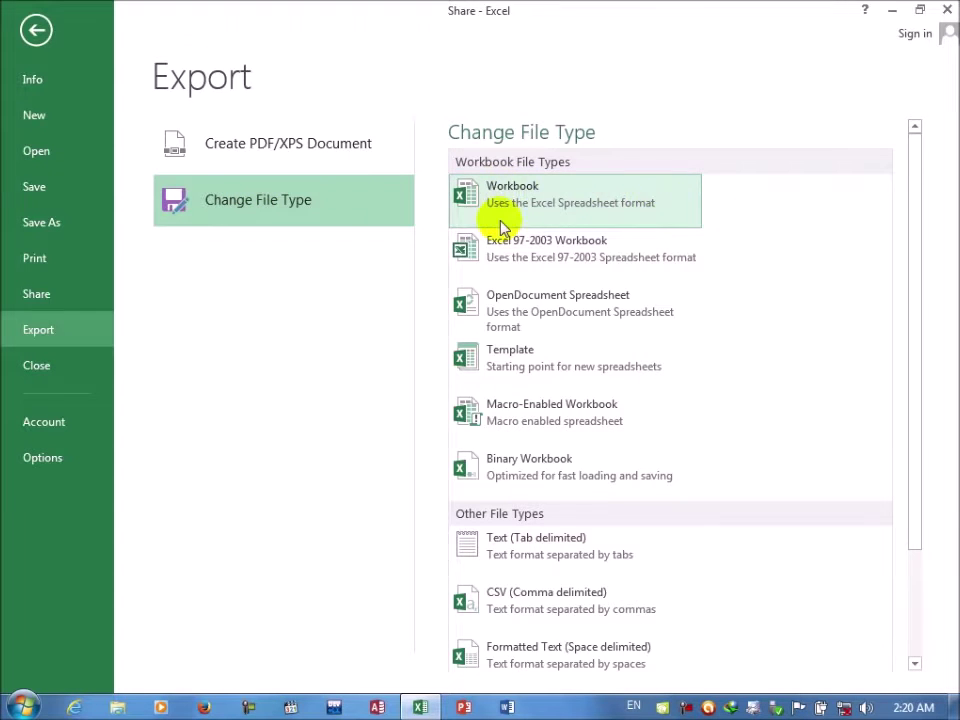
left_click(501, 253)
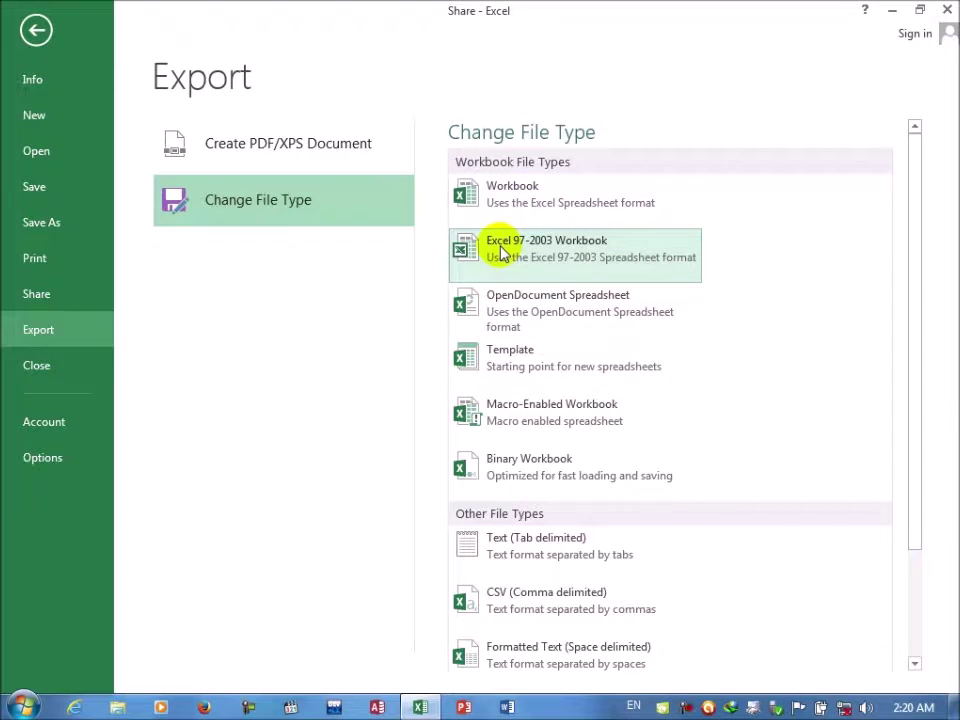
left_click(501, 322)
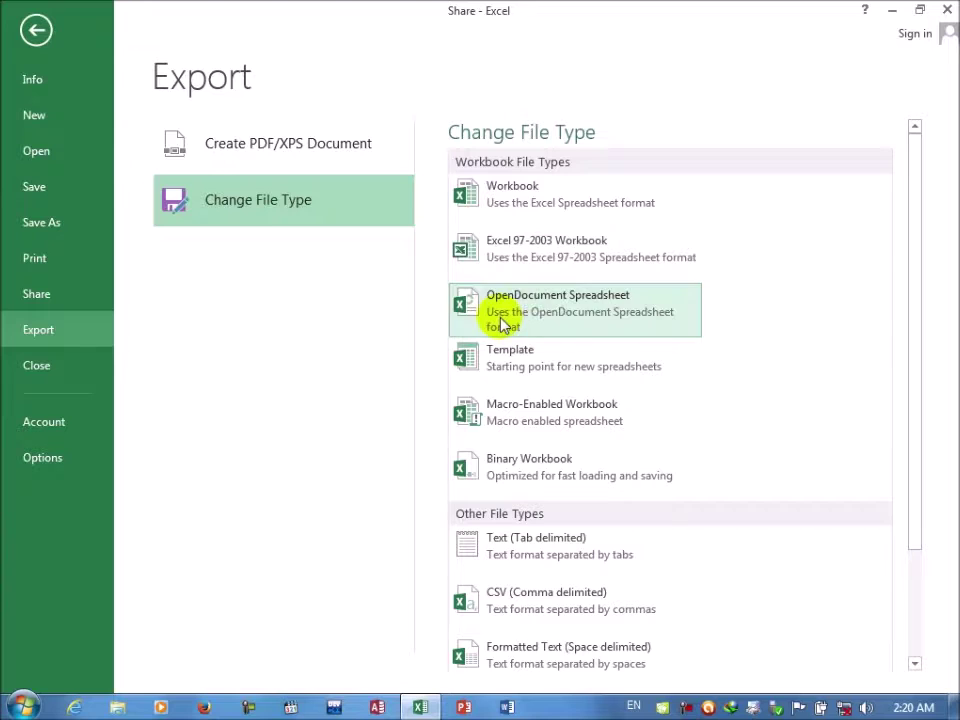
left_click(503, 368)
left_click(503, 418)
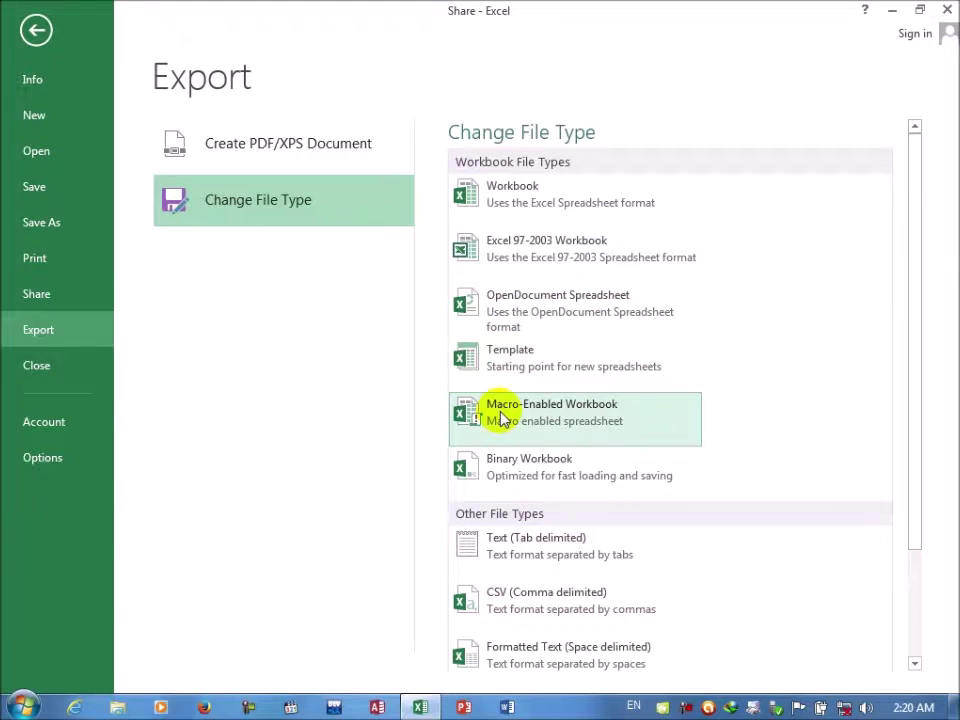
left_click(513, 198)
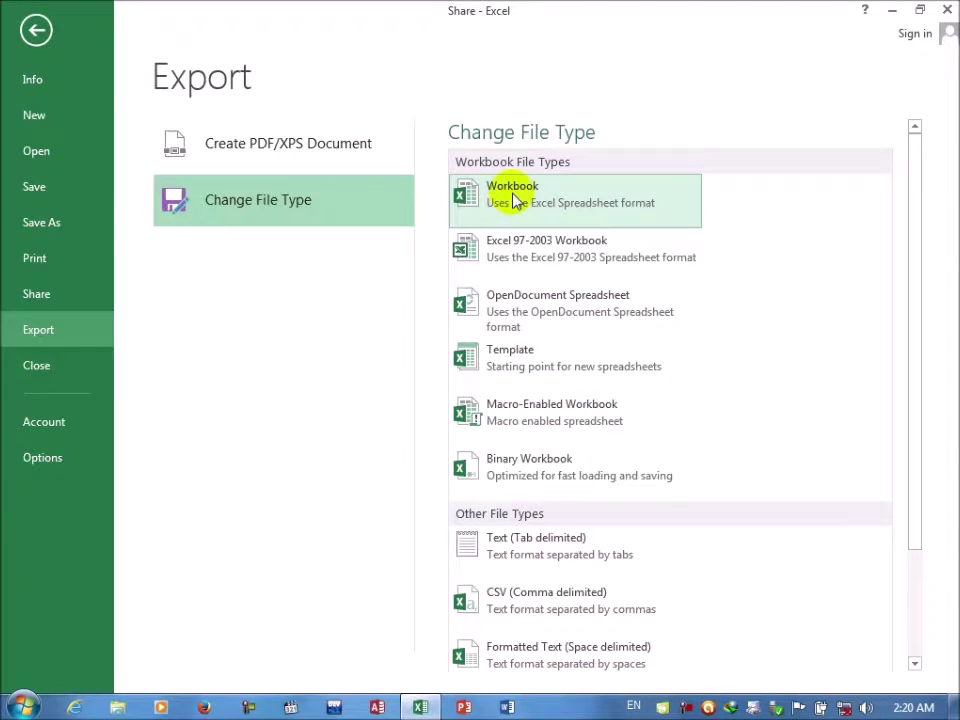
left_click(490, 547)
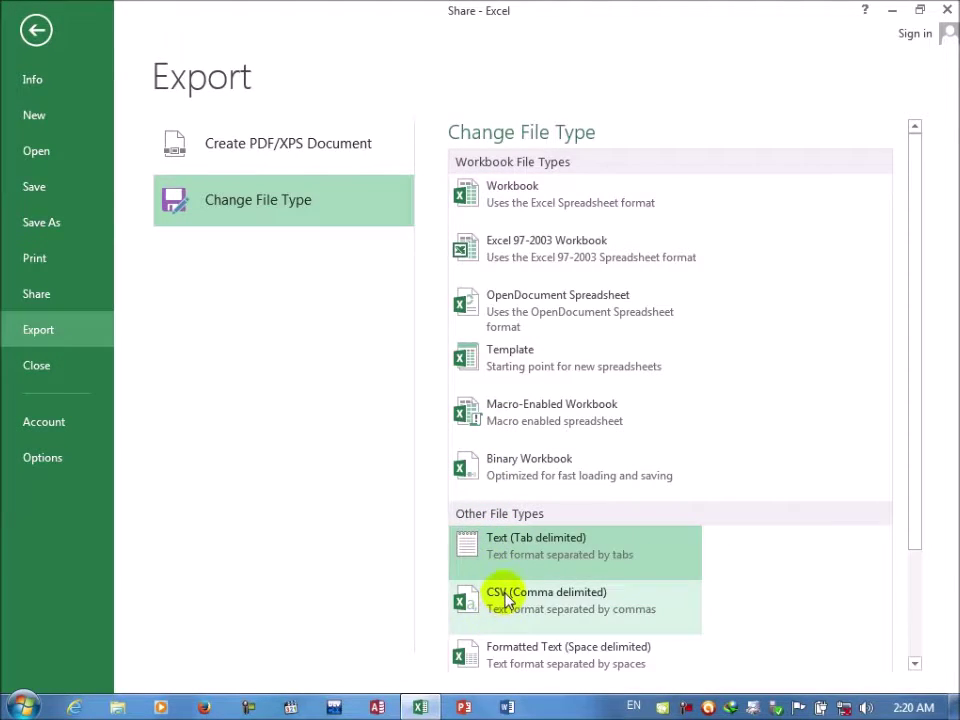
left_click(551, 598)
left_click_drag(915, 326, 836, 471)
left_click(575, 515)
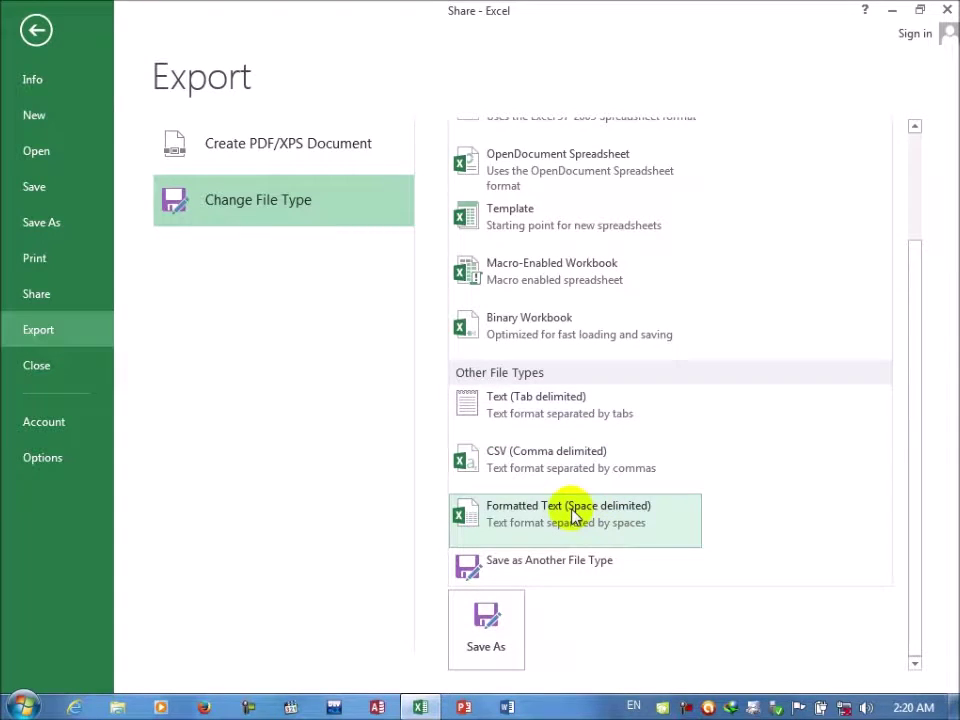
left_click(528, 567)
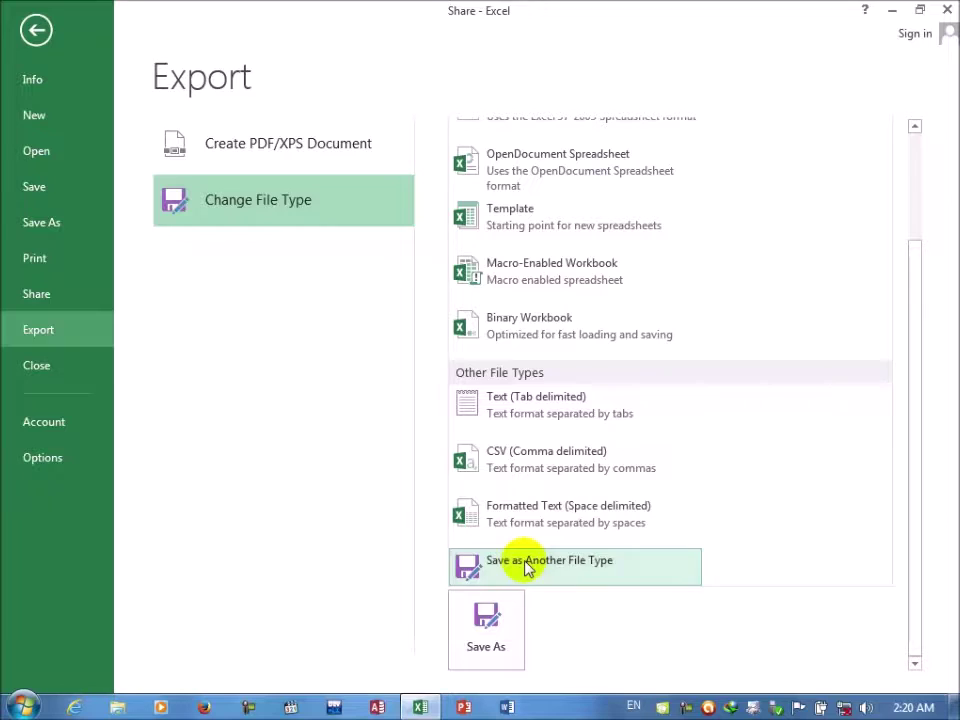
- Review the formats available when saving as another file type, keep Excel Workbook selected and dismiss the dialog without saving
left_click(478, 636)
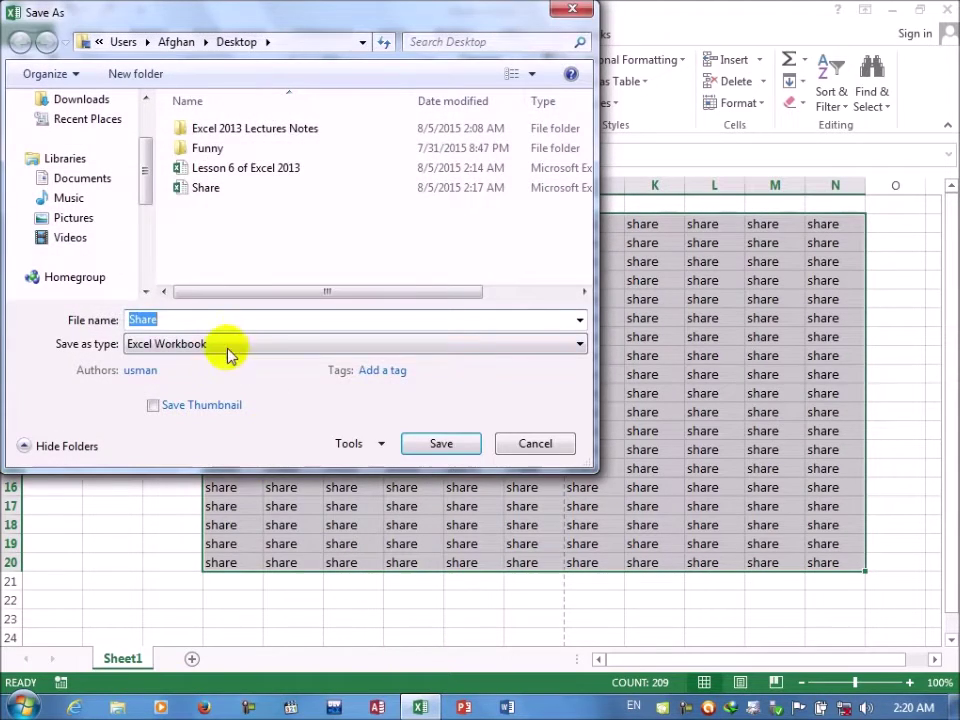
left_click(230, 347)
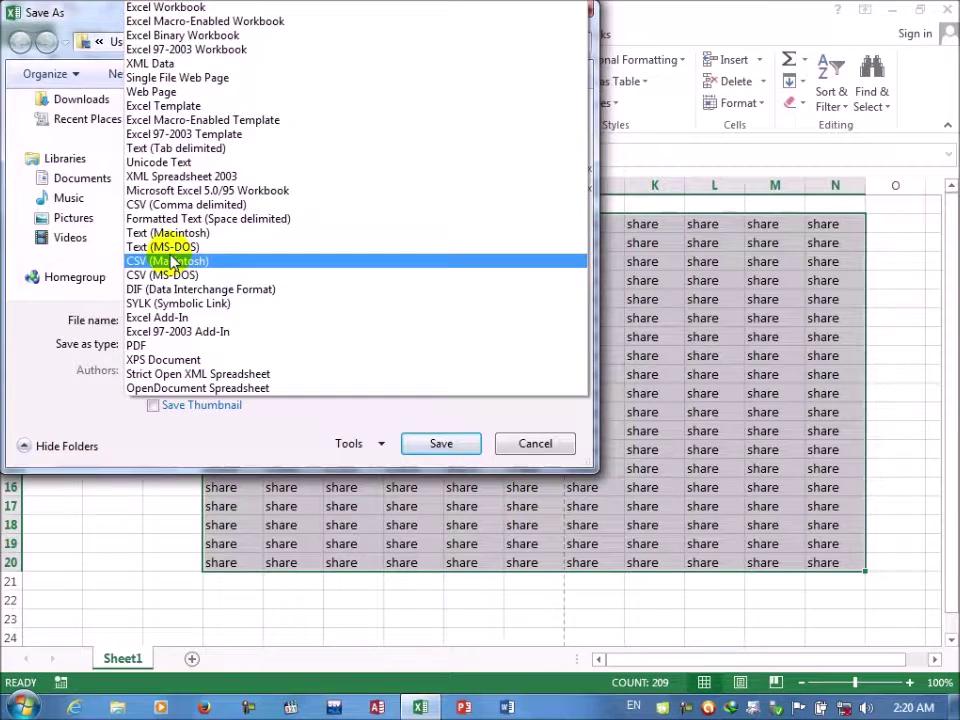
left_click(185, 10)
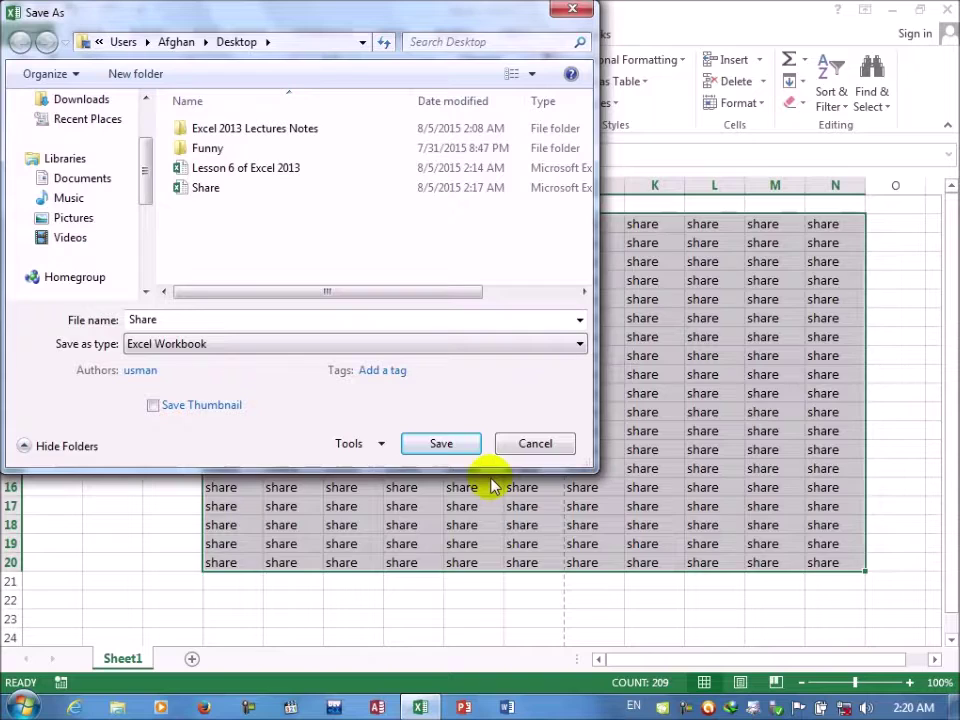
left_click(574, 9)
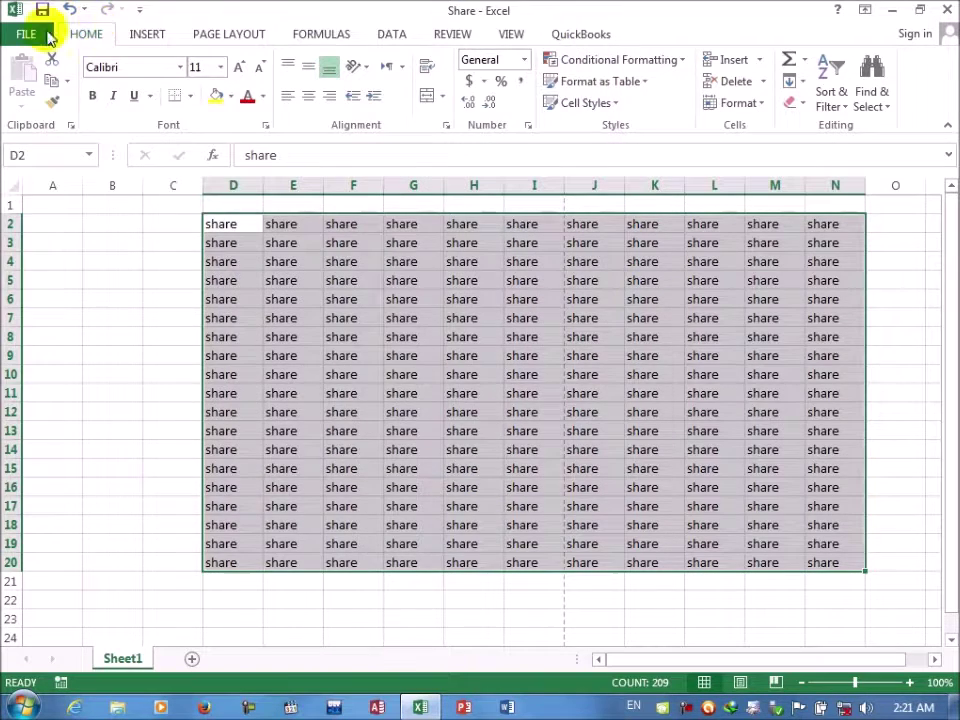
- Close the Share workbook, and create a new blank workbook and close it too
left_click(48, 37)
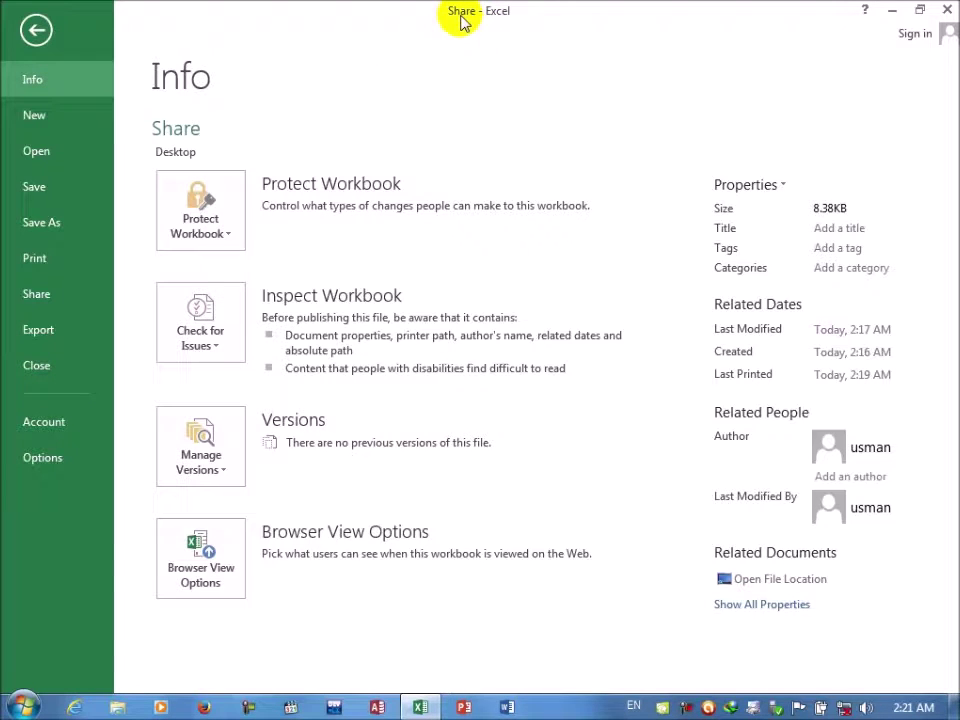
left_click(31, 370)
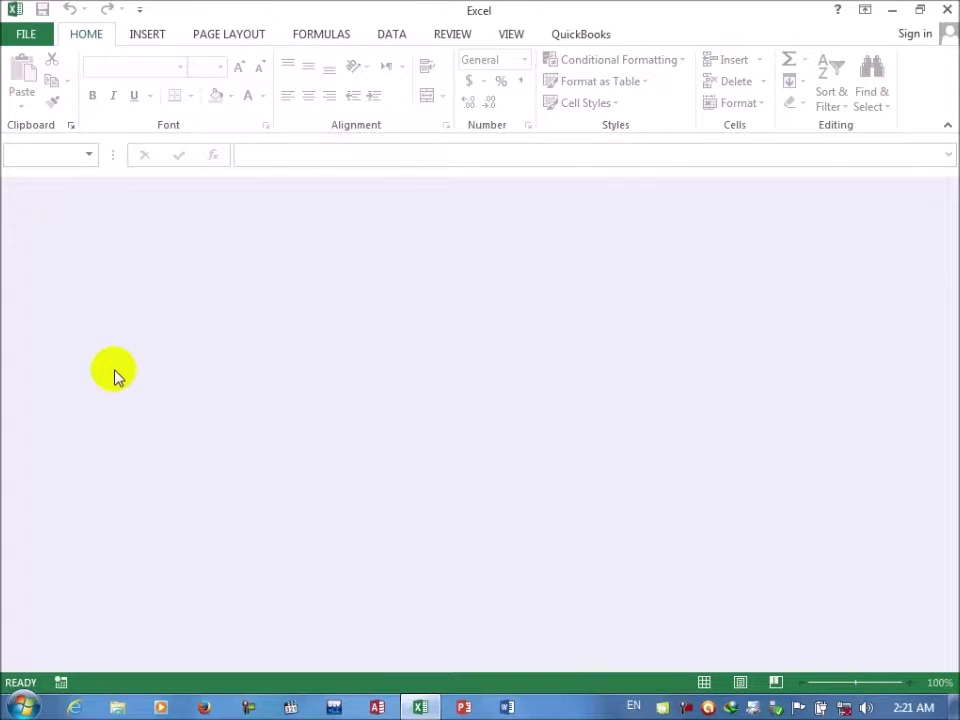
key("ctrl+n")
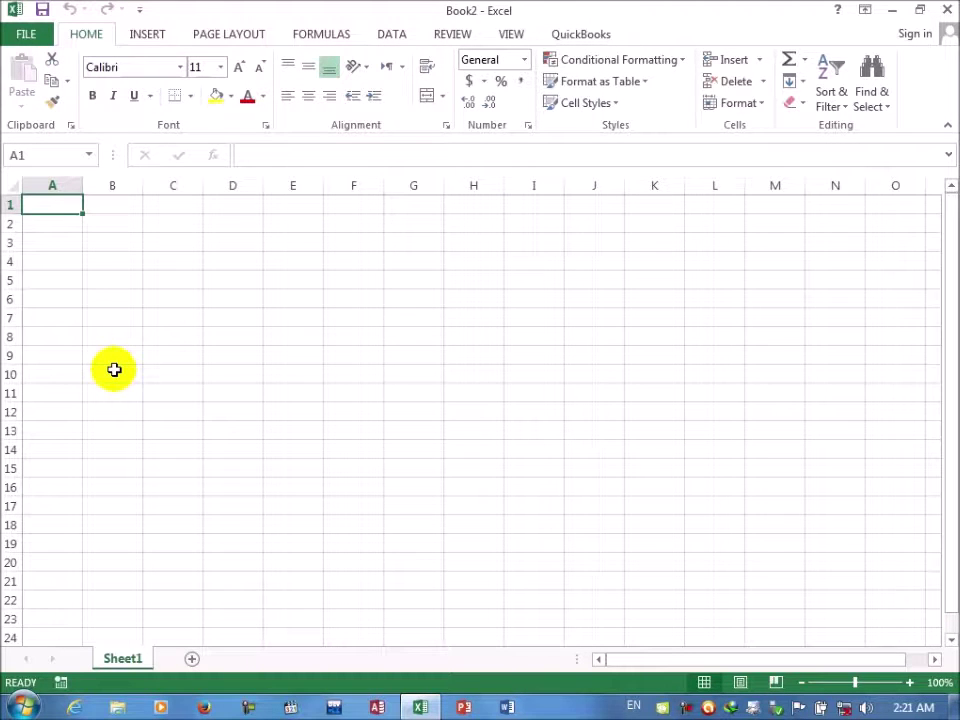
key("ctrl+w")
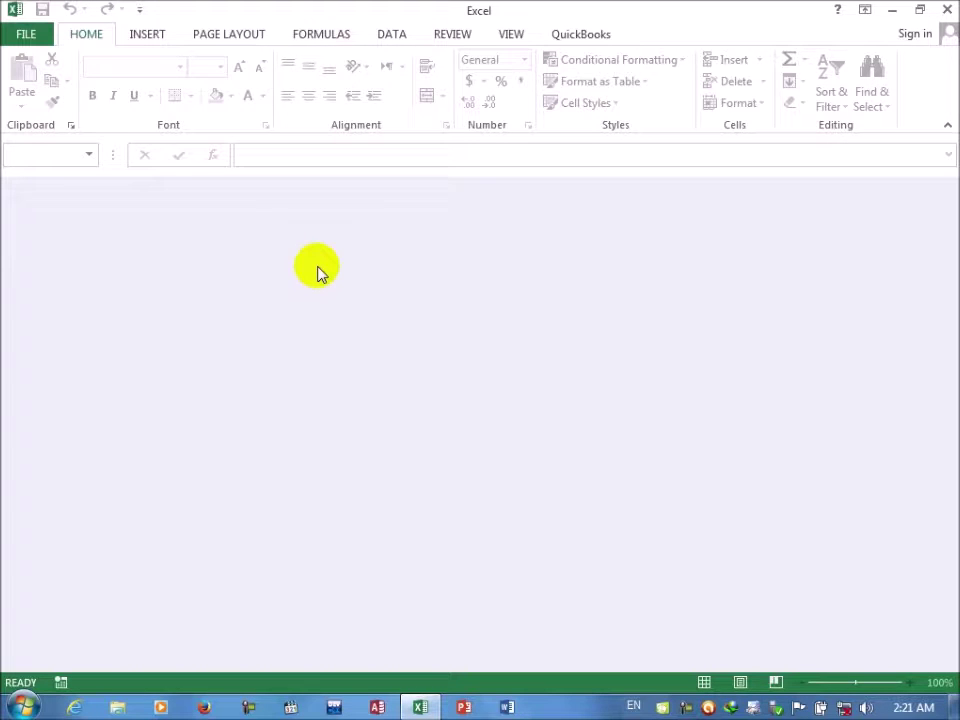
- Exit Excel completely and restart it with a blank workbook
left_click(945, 9)
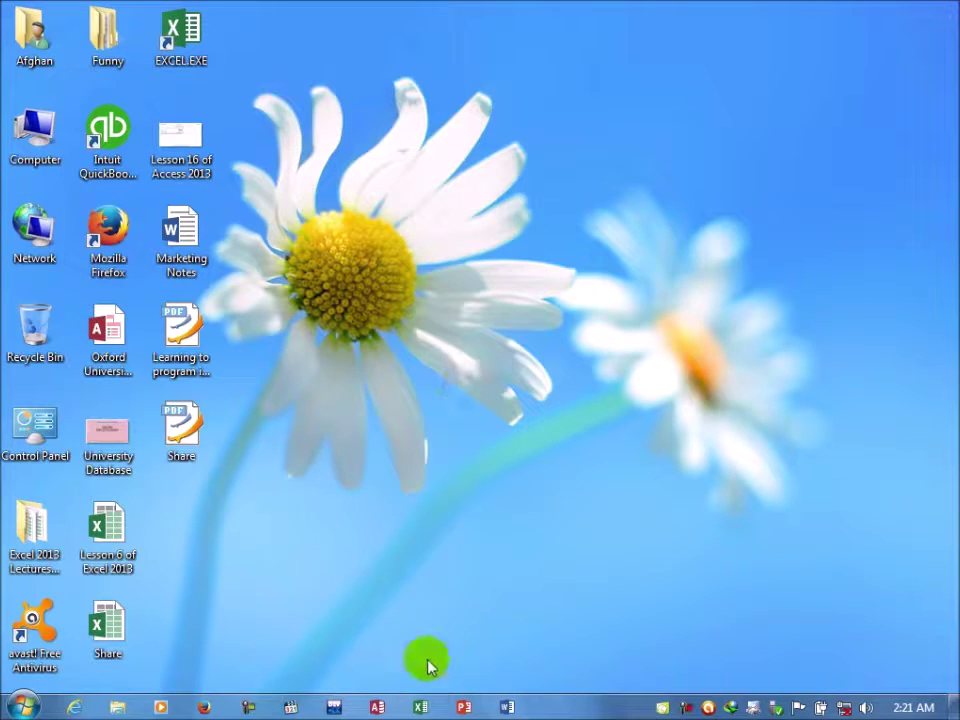
left_click(421, 704)
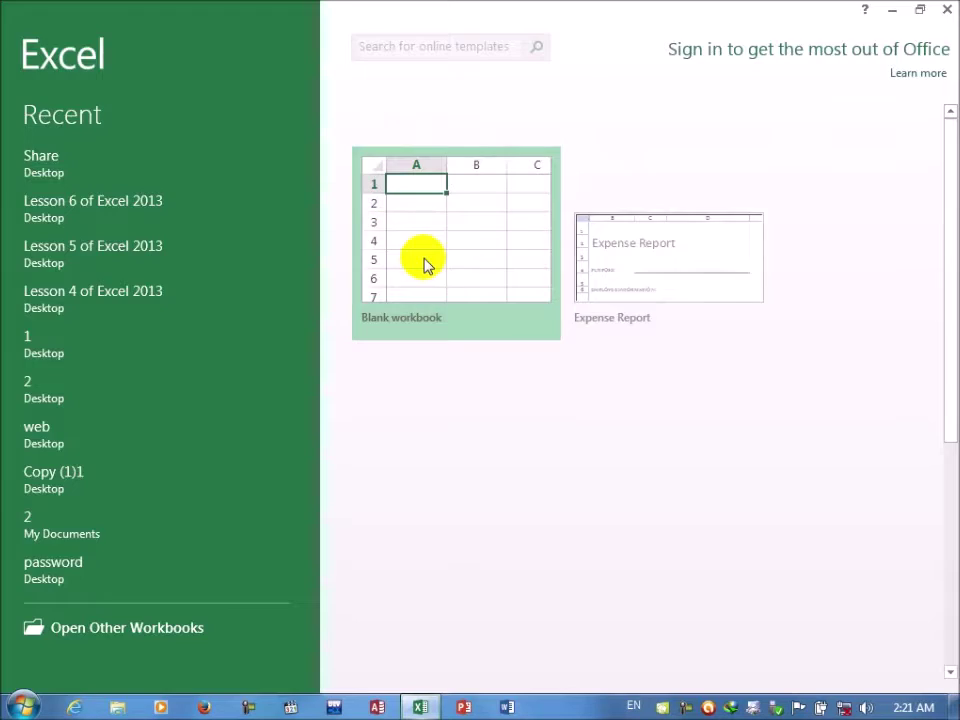
left_click(476, 236)
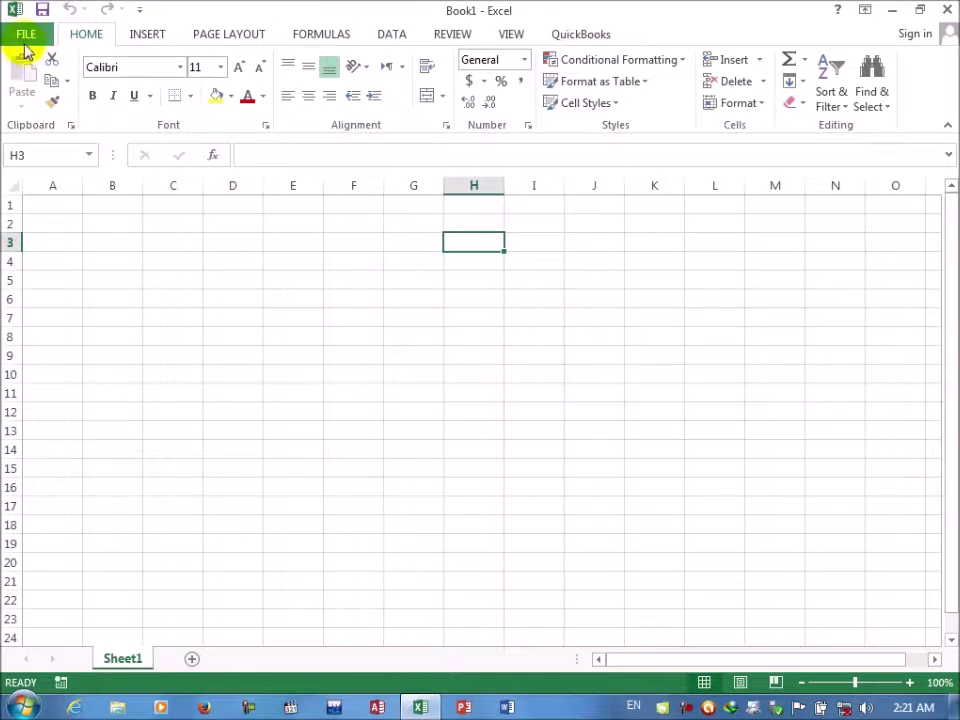
- In the account settings, try the Light Gray Office theme and set the theme to Dark Gray
left_click(25, 42)
left_click(36, 428)
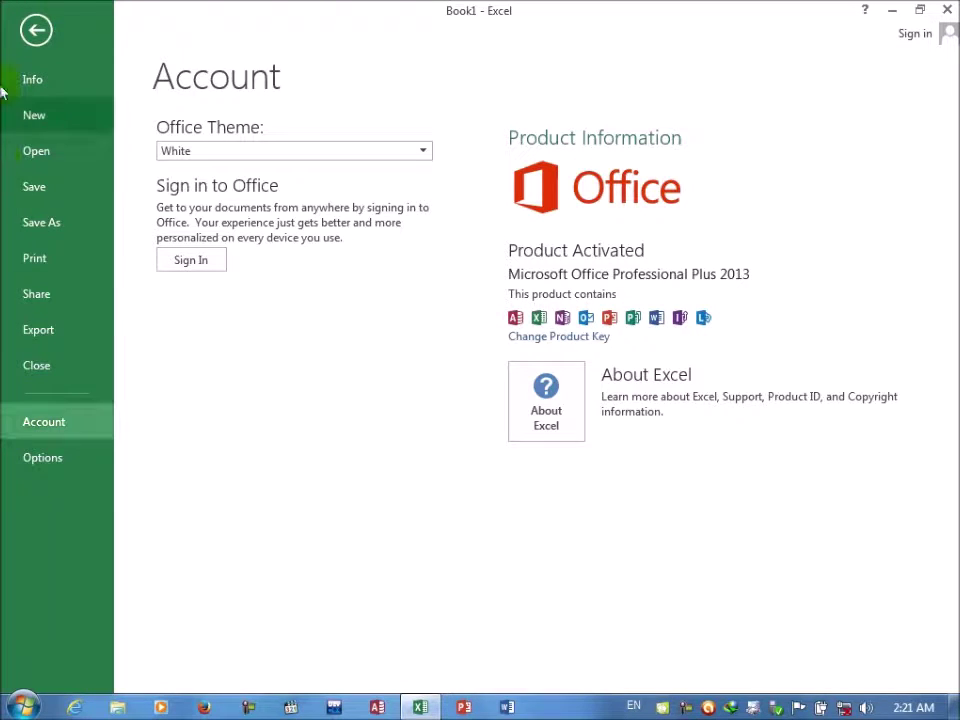
left_click(199, 155)
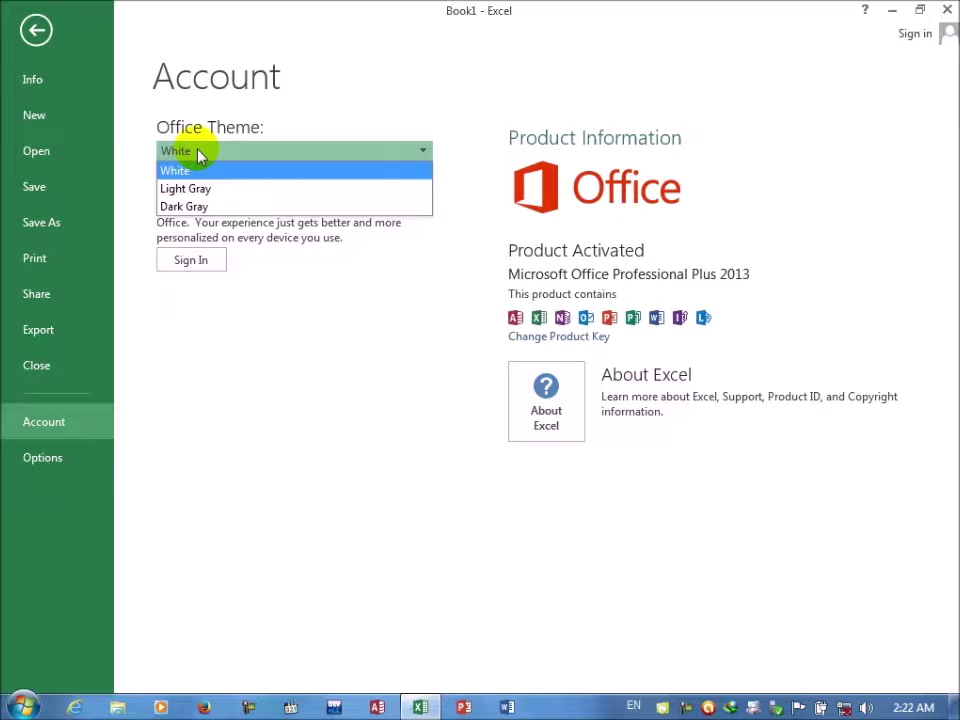
left_click(189, 188)
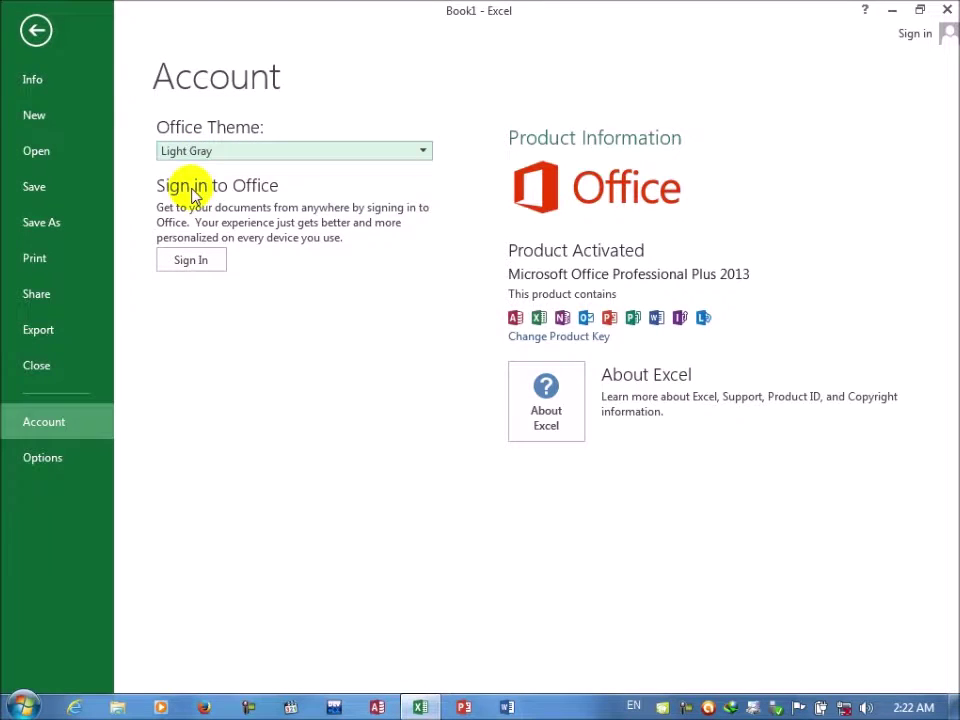
left_click(209, 151)
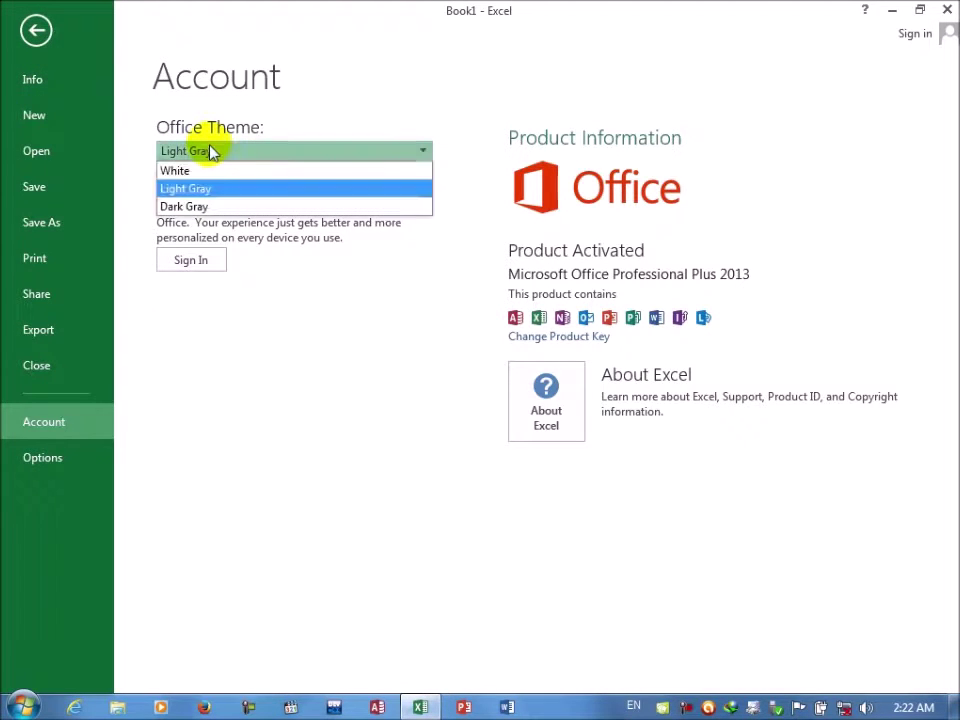
left_click(193, 207)
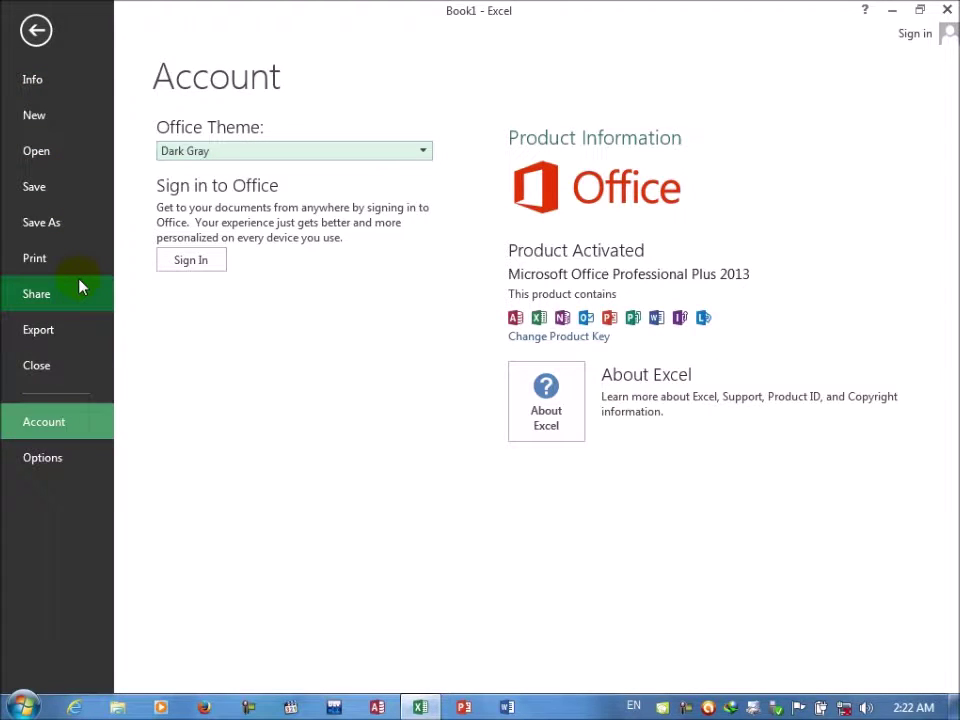
- Launch Word with a blank document to check the Office theme there, leave it and return to the Excel worksheet
left_click(20, 707)
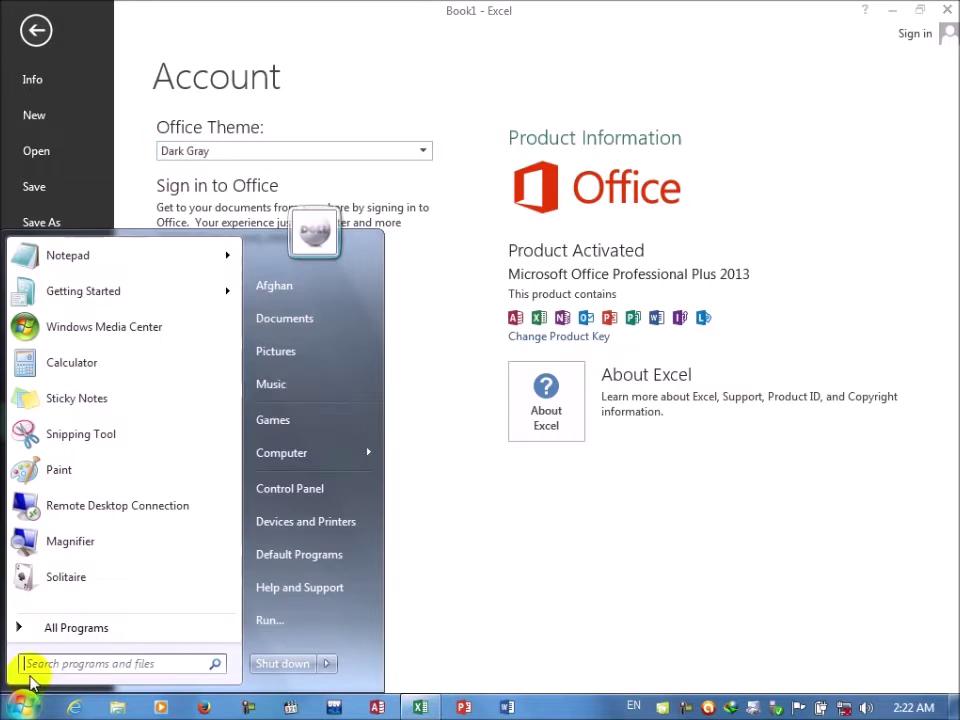
left_click(505, 707)
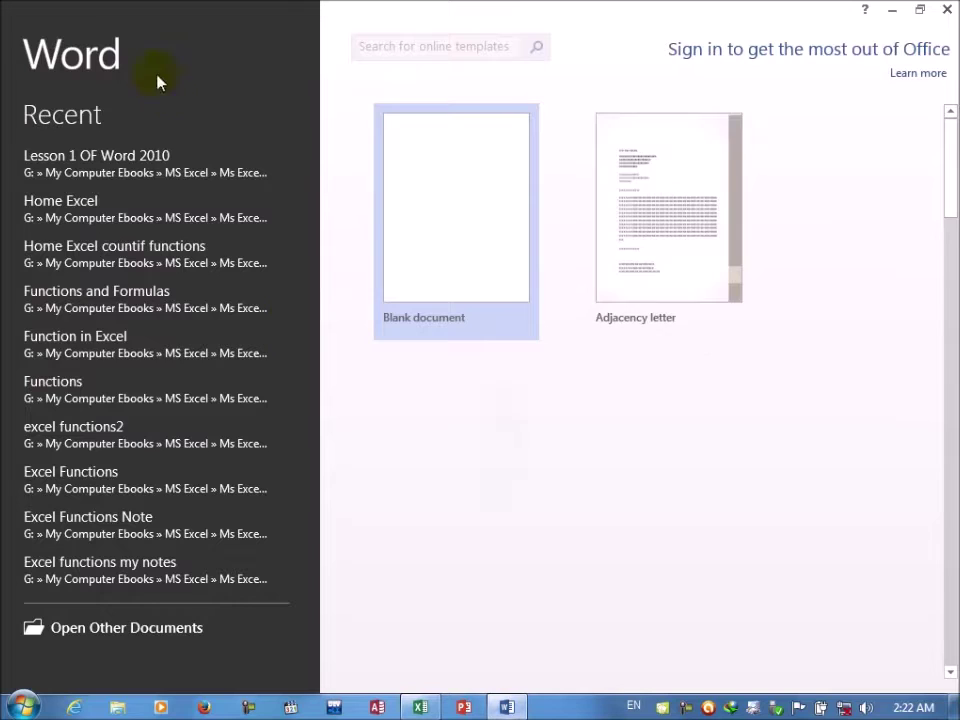
left_click(435, 208)
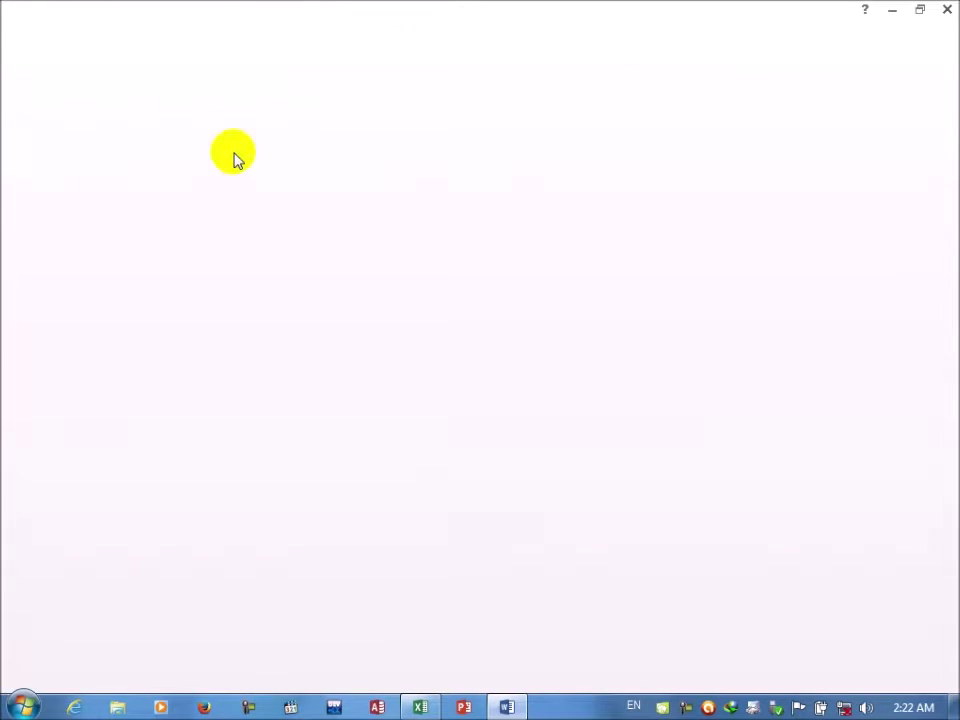
left_click(891, 10)
left_click(33, 31)
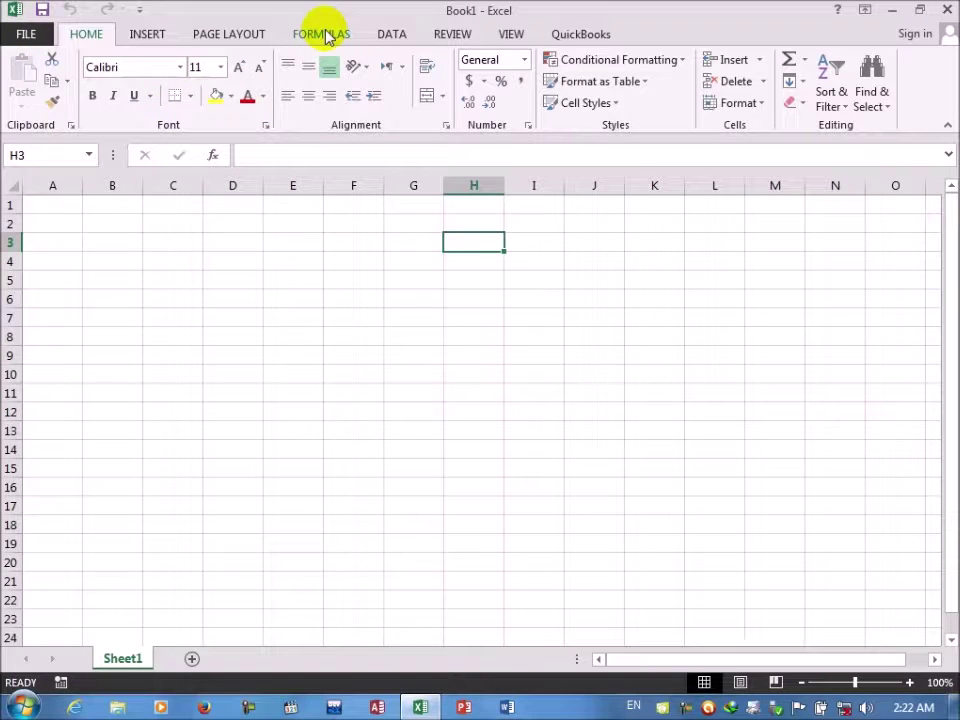
left_click(135, 240)
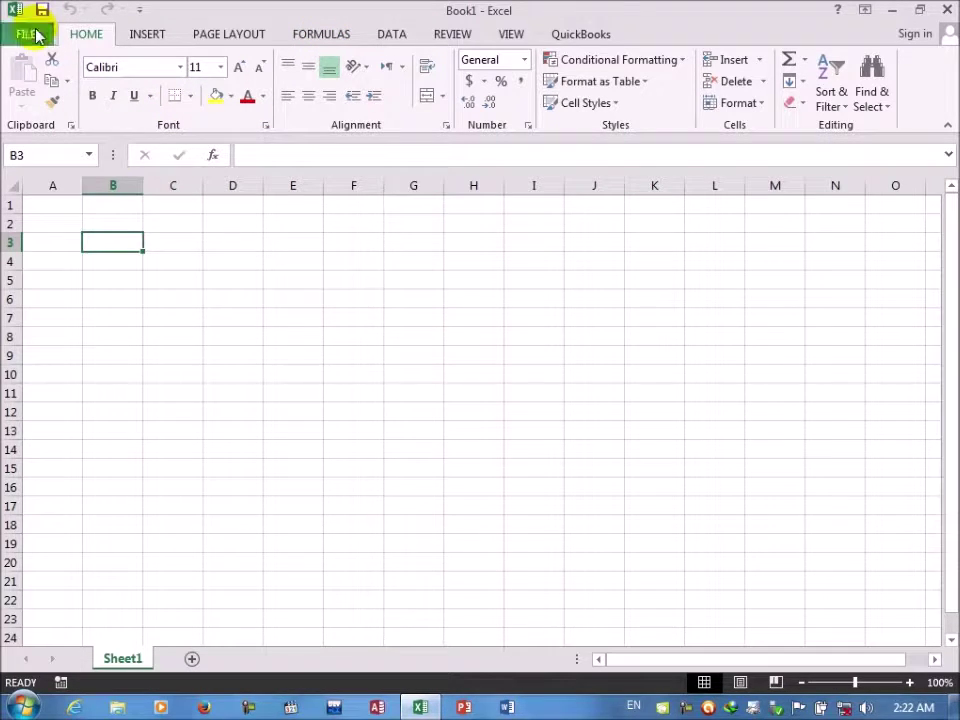
- View the General settings in Excel Options and dismiss the dialog without changing anything
left_click(33, 34)
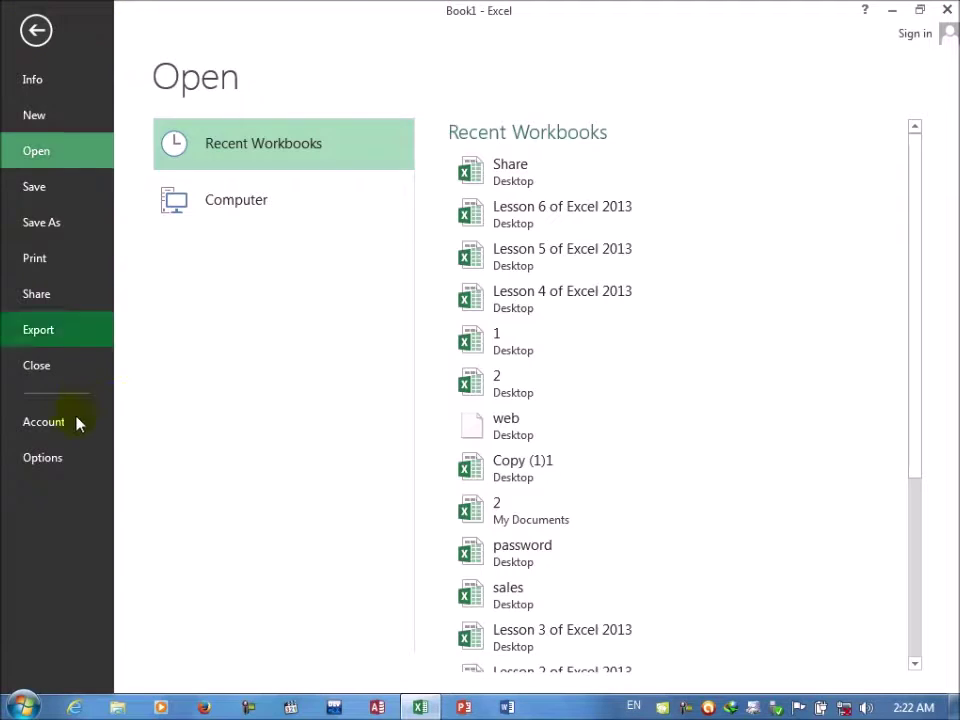
left_click(48, 457)
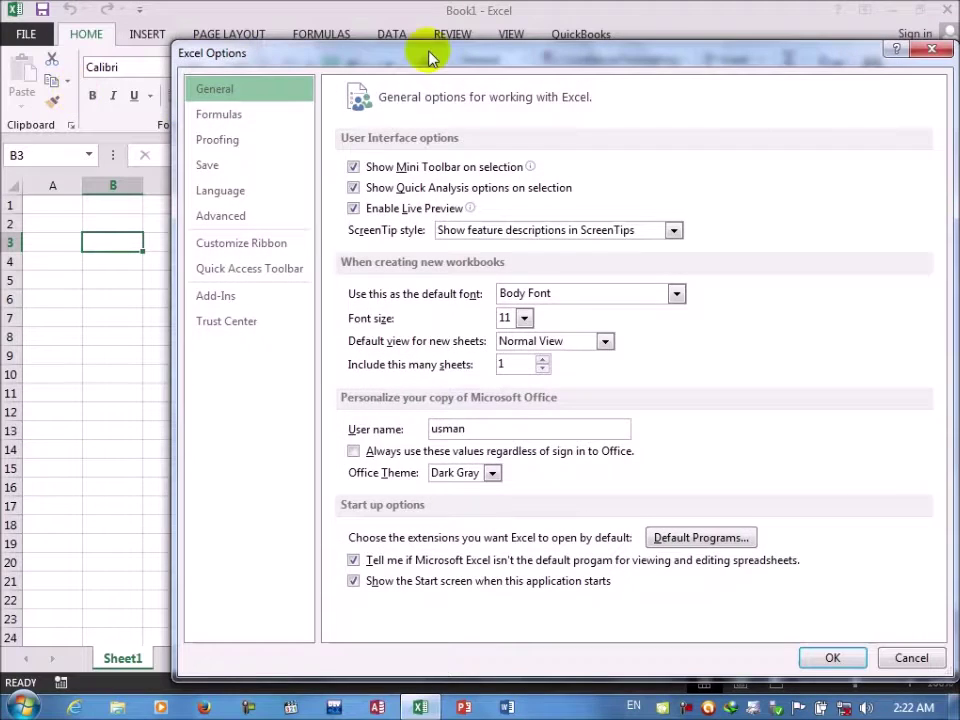
left_click(931, 49)
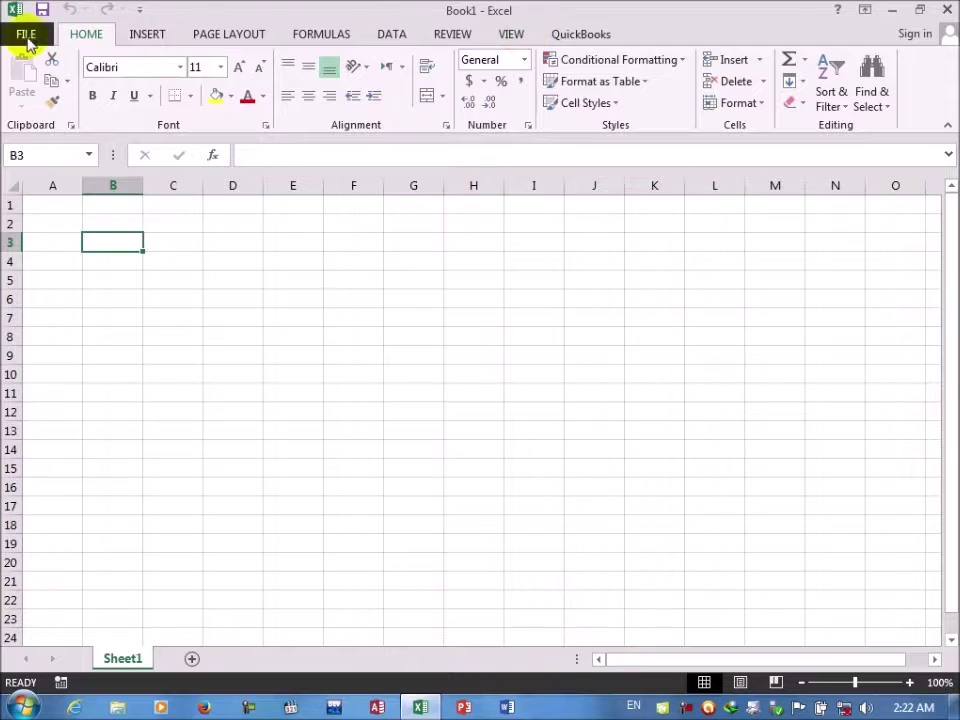
- In the account settings, try the White Office theme and set the theme back to Dark Gray
left_click(26, 36)
left_click(58, 422)
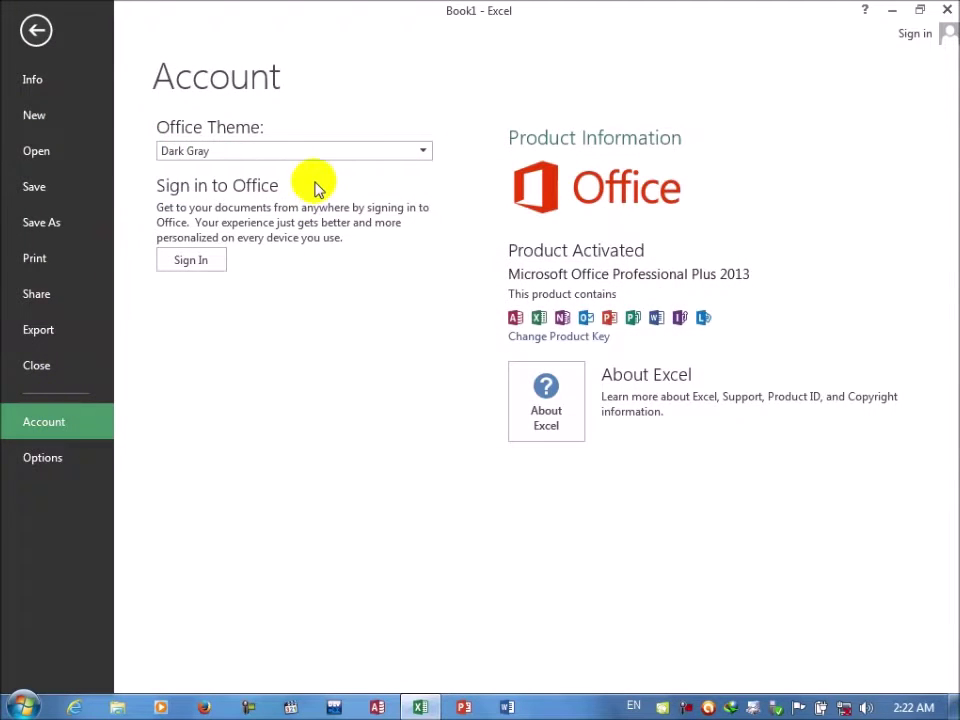
left_click(249, 150)
left_click(209, 170)
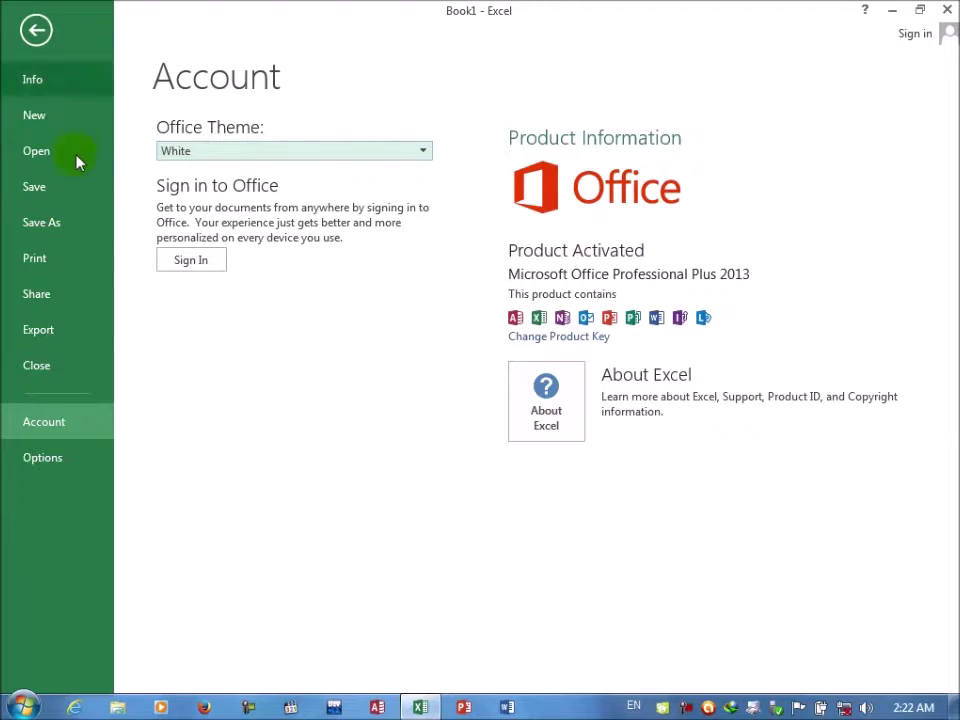
left_click(229, 149)
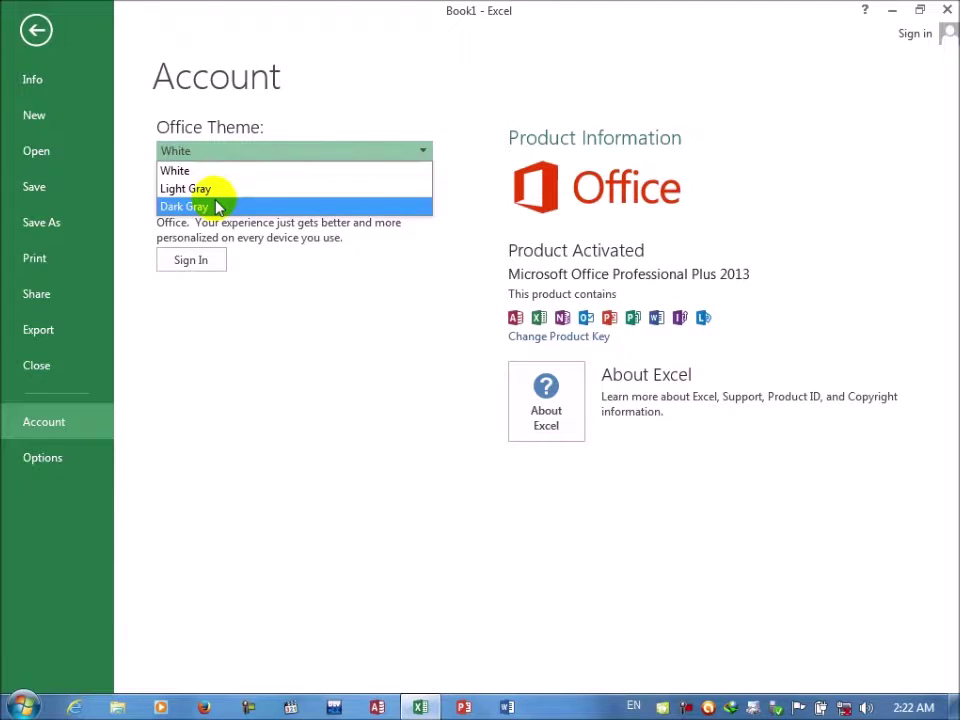
left_click(216, 206)
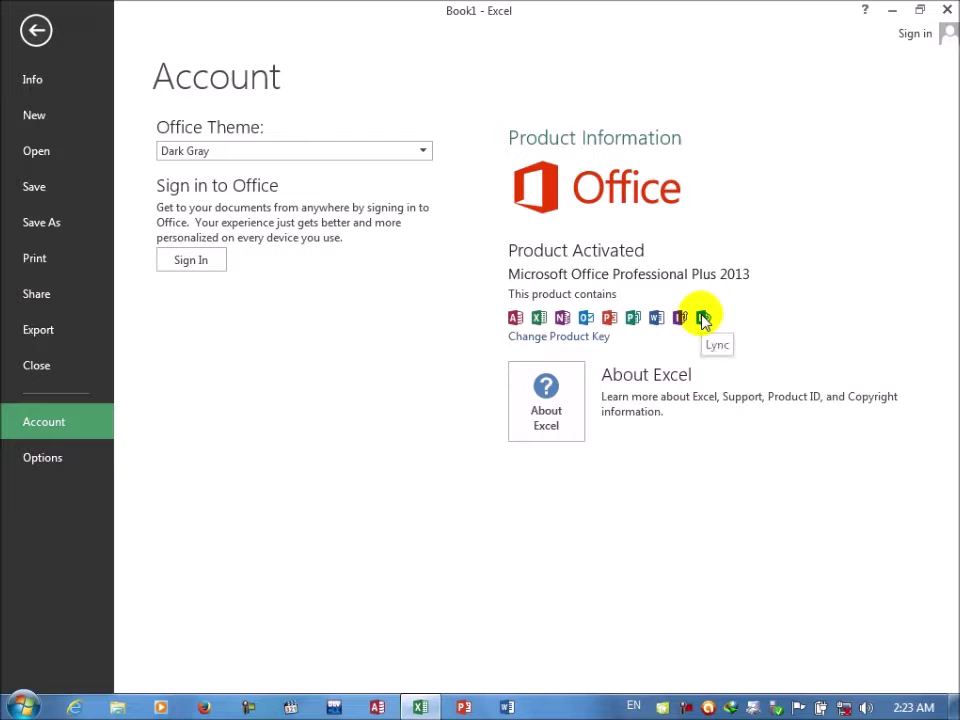
- Open and dismiss the product key prompt, and look through the version and copyright details in About Excel
left_click(550, 337)
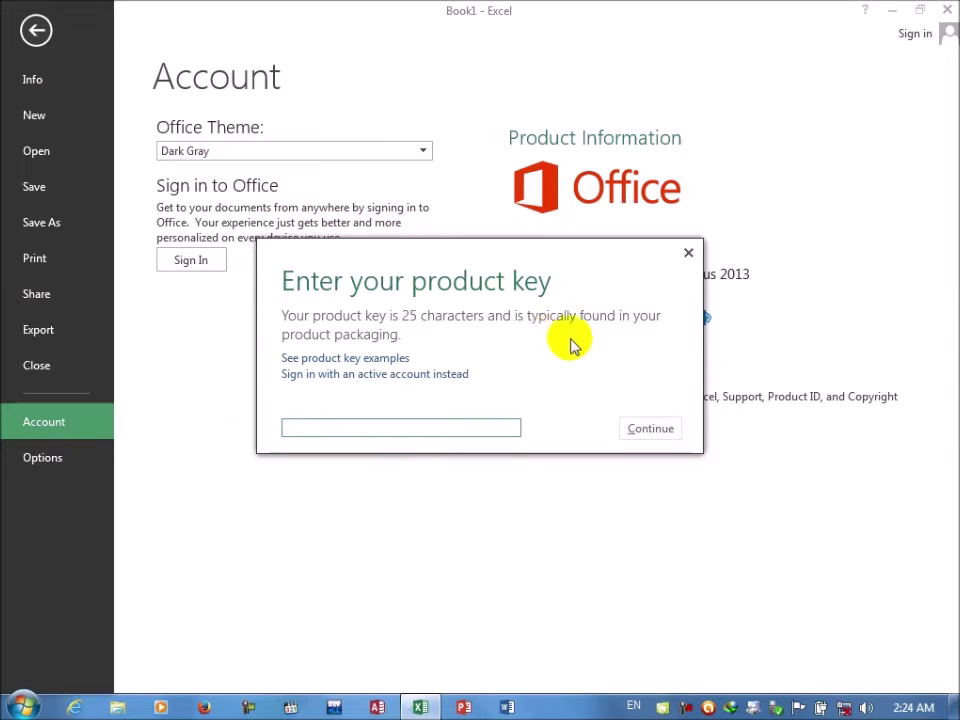
left_click(688, 254)
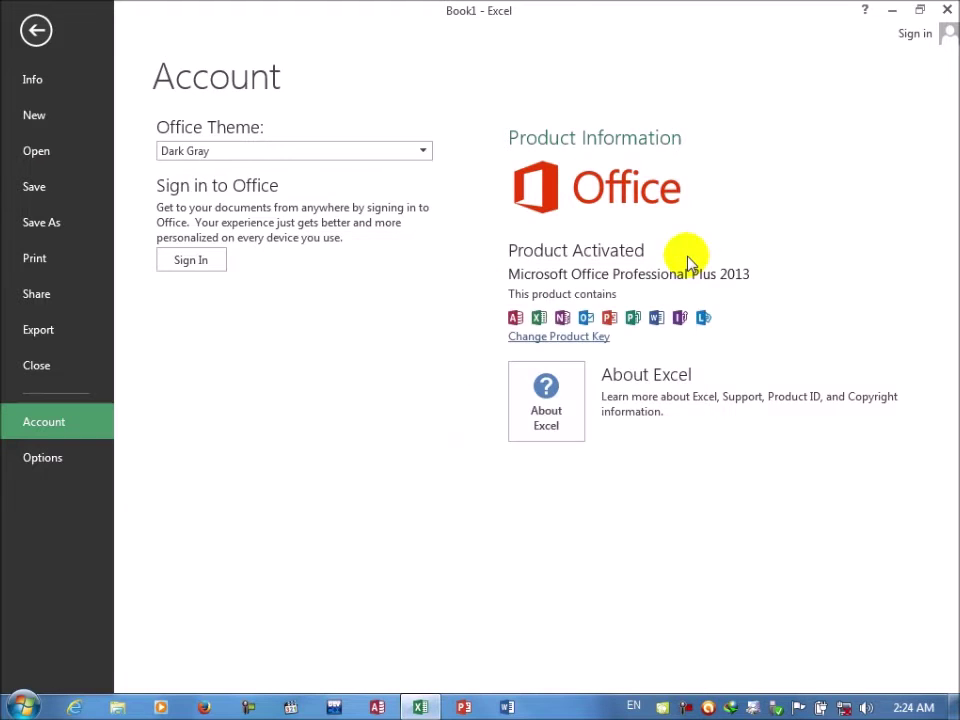
left_click(563, 412)
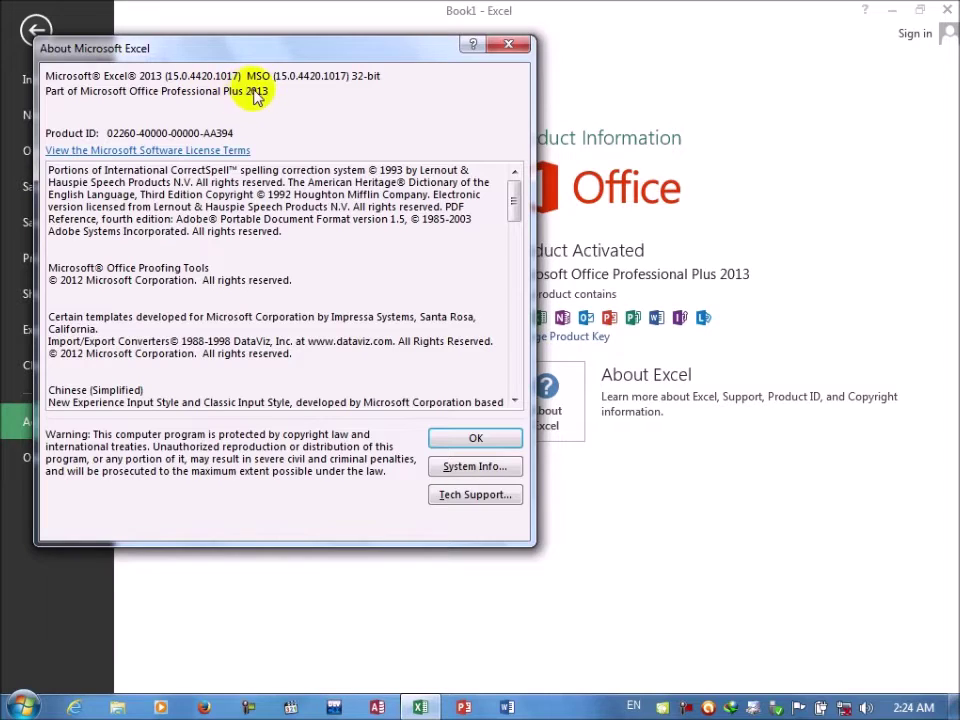
left_click_drag(514, 208, 253, 240)
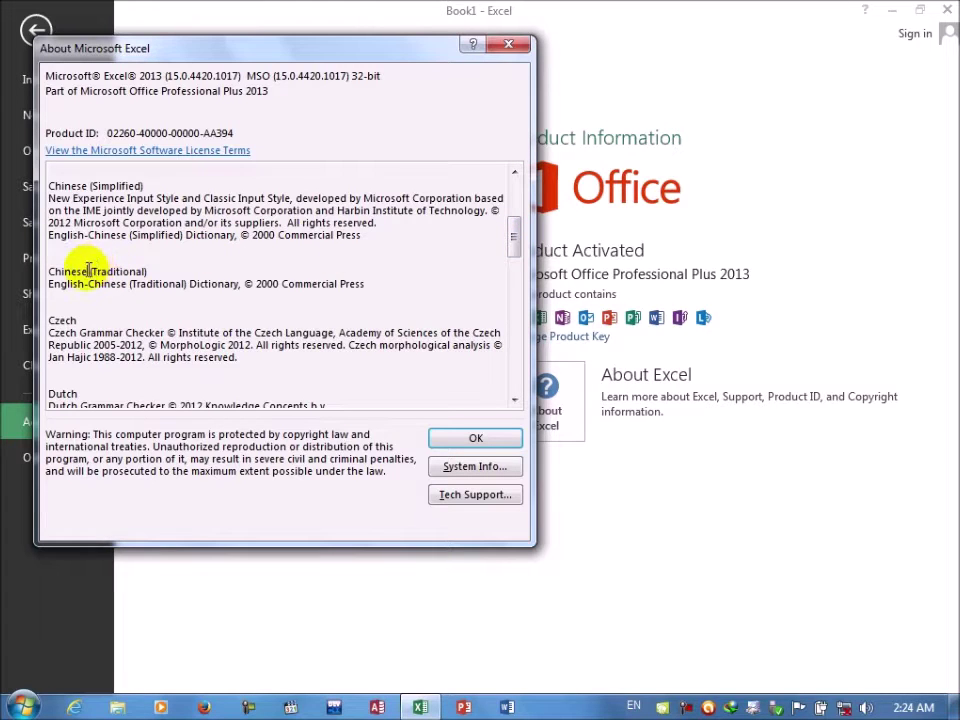
left_click_drag(516, 235, 482, 471)
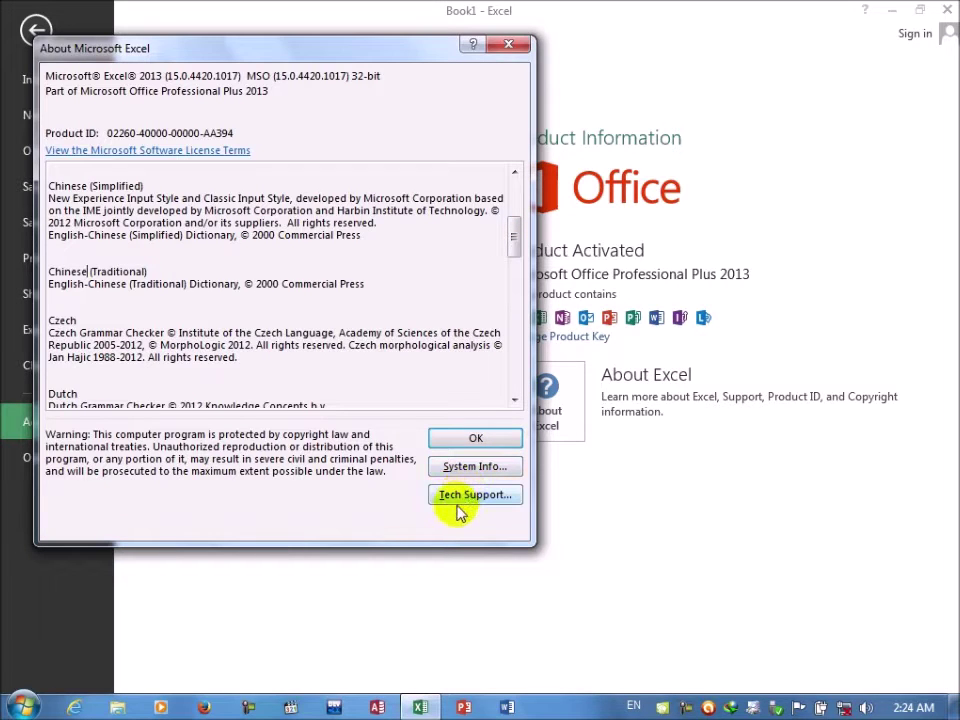
- View the technical support information, highlight the support.microsoft.com/contactus address, and close the support and About windows
left_click(458, 500)
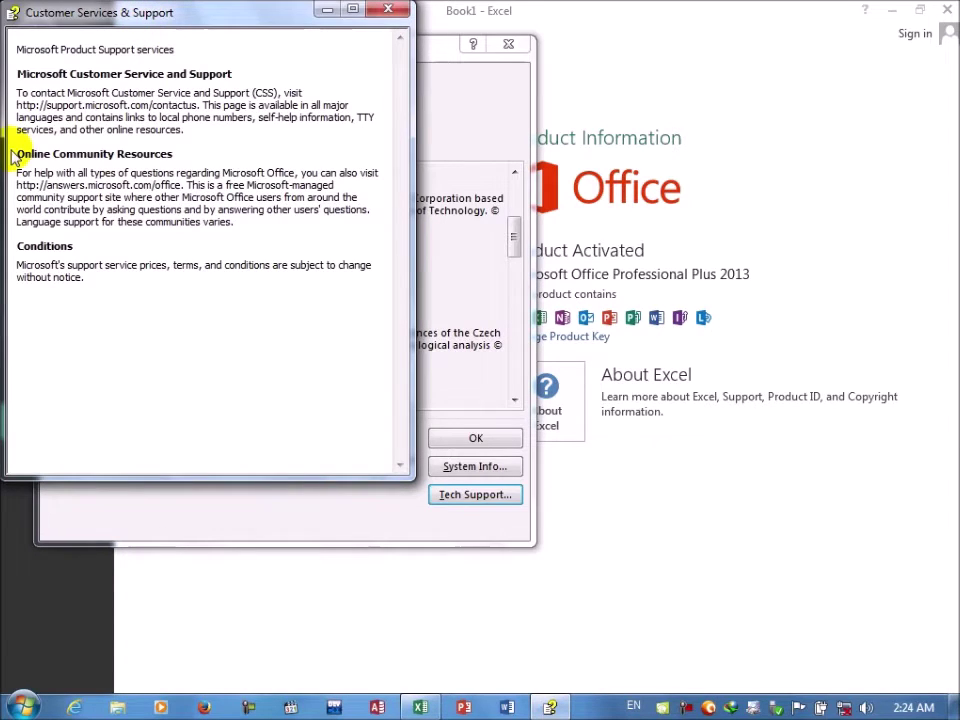
left_click_drag(47, 108, 200, 115)
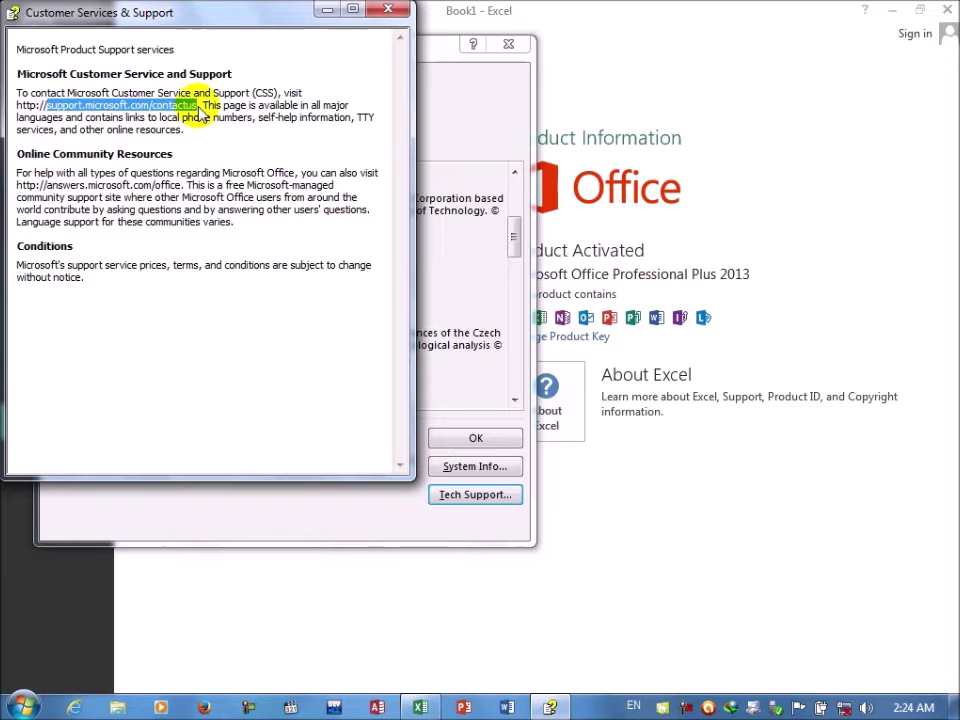
left_click(389, 10)
left_click(505, 48)
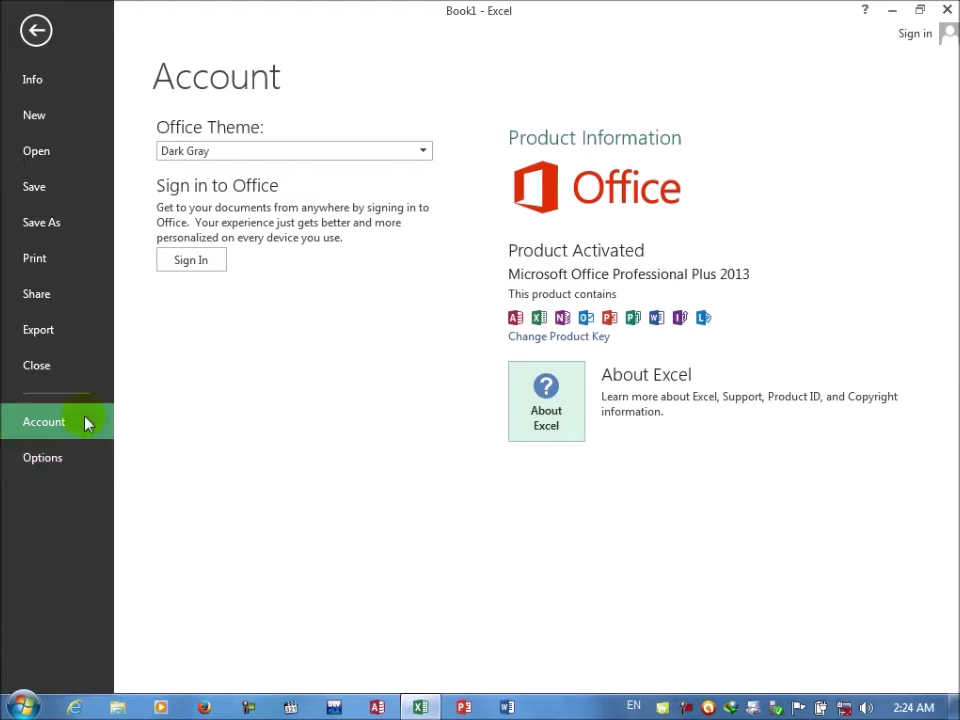
- Revisit the Share and Export pages and close the blank workbook
left_click(28, 293)
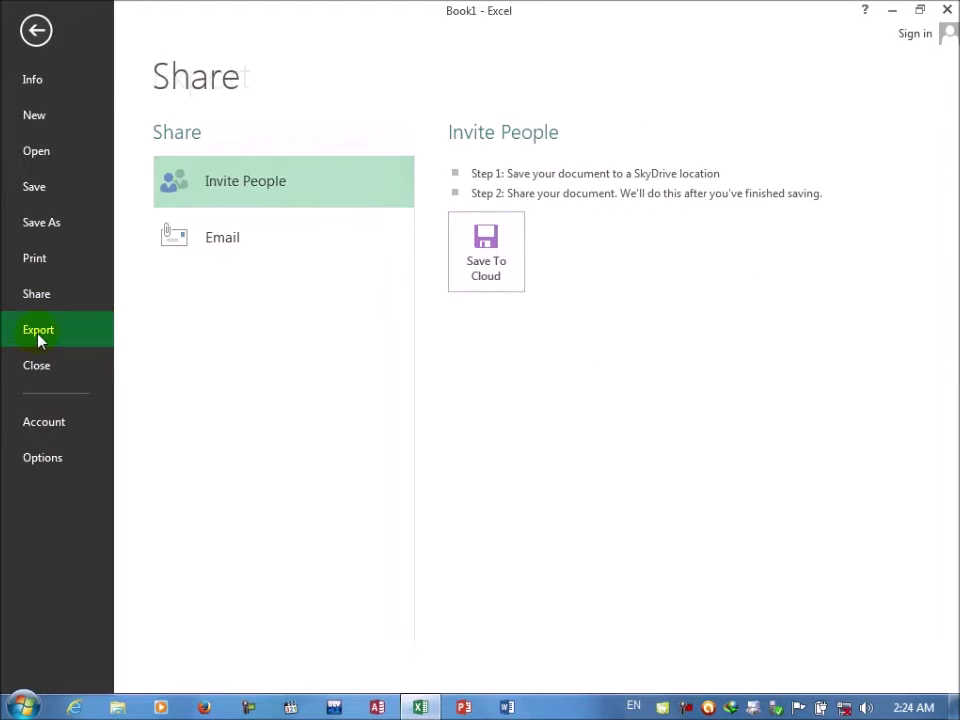
left_click(36, 332)
left_click(36, 366)
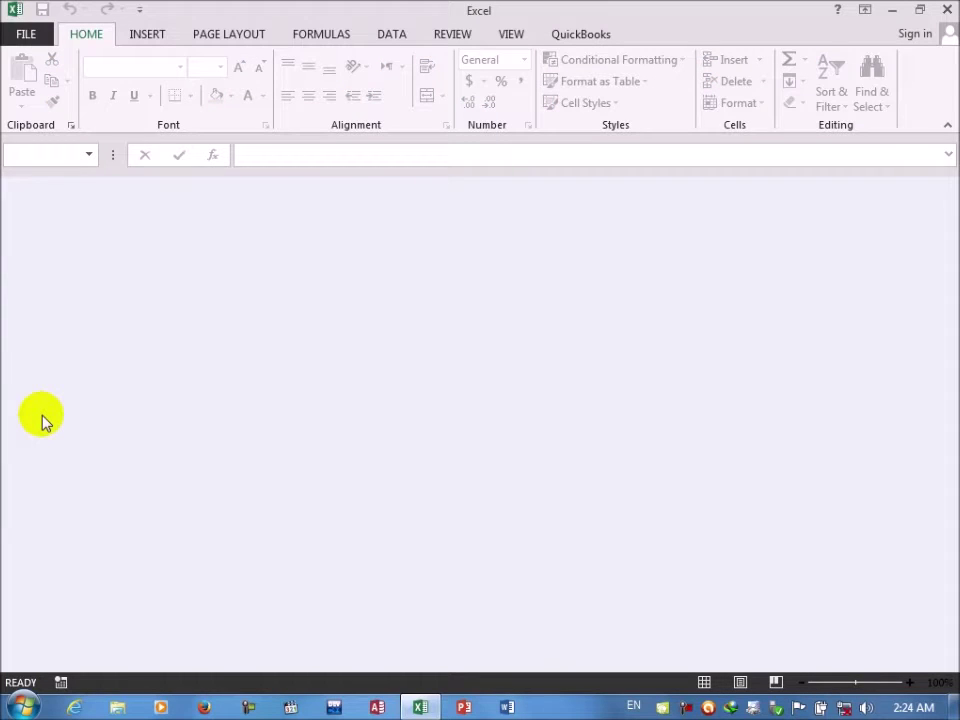